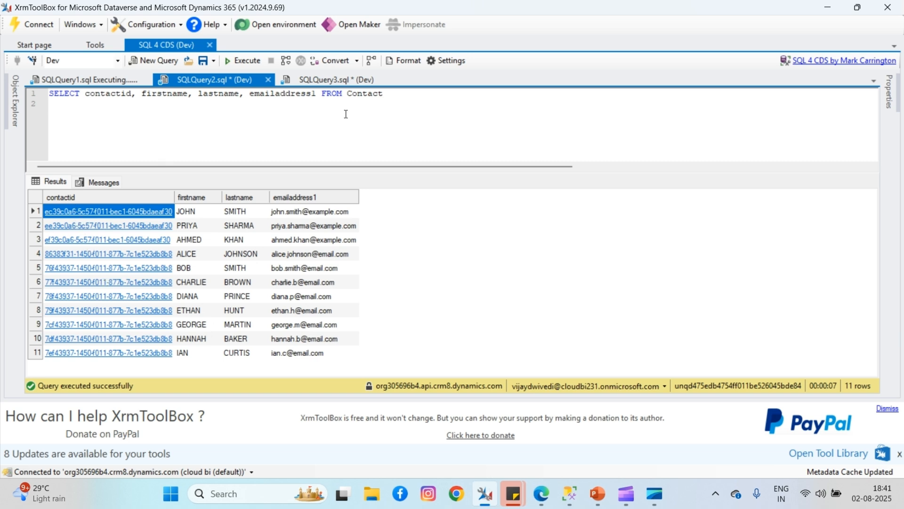
# - Review the query selecting contactid, firstname, lastname and emailaddress1 from Contact, along with its emailaddress1 result column
pyautogui.doubleClick(398, 97)
pyautogui.hotkey('shift', 'Home')
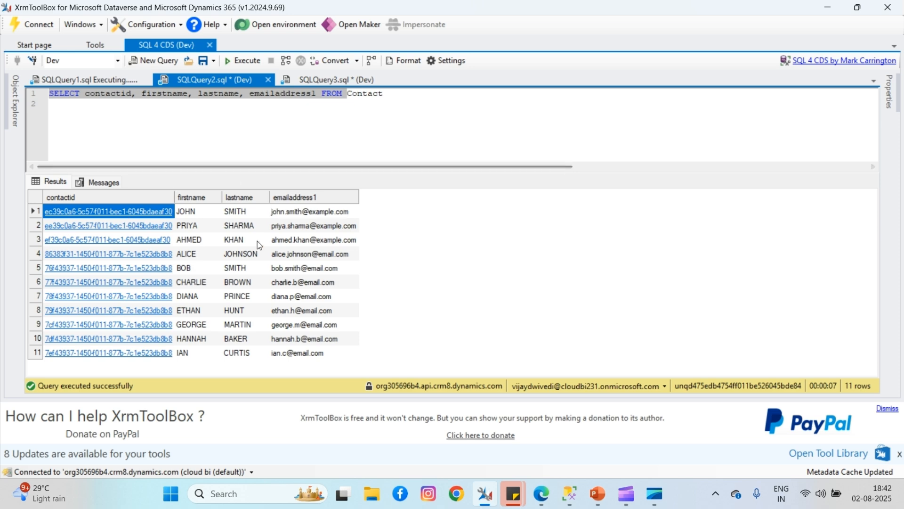
pyautogui.click(300, 198)
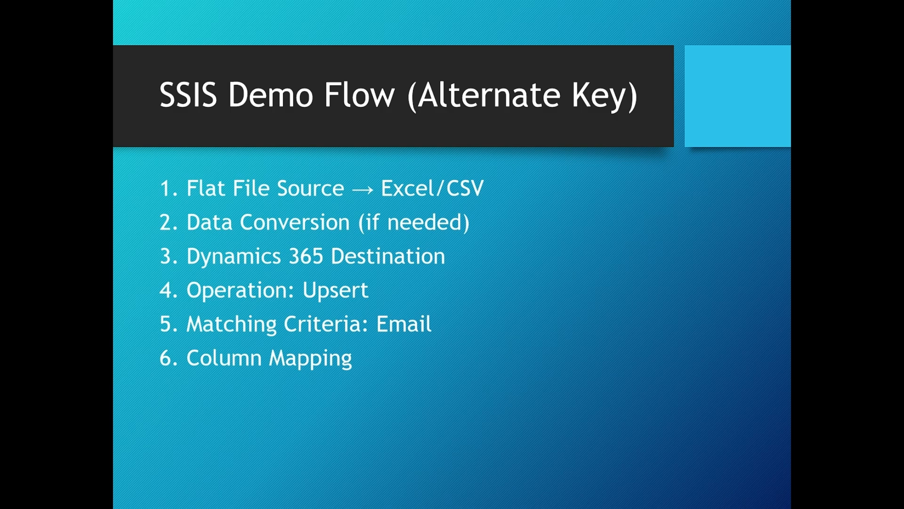
# - Advance the presentation to the SSIS Demo Flow (GUID) slide and switch to the Contact query results in XrmToolBox
pyautogui.press('Right')
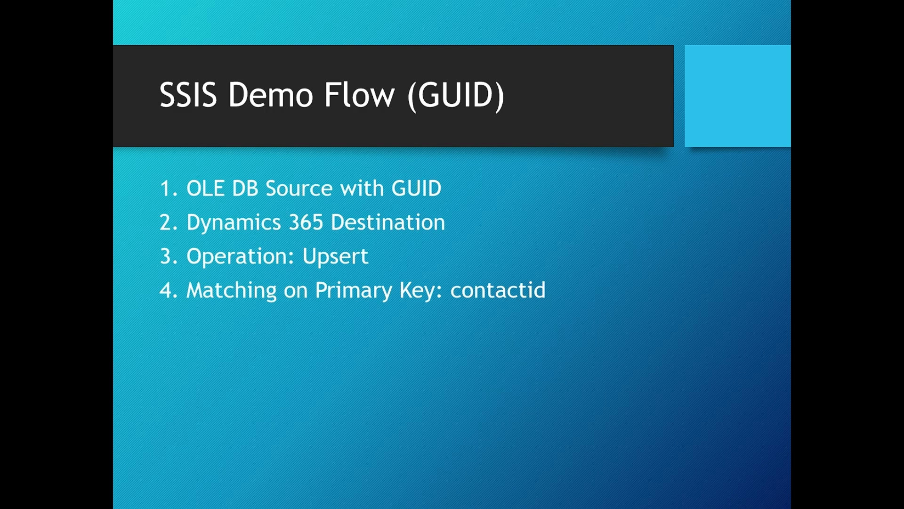
pyautogui.press('super')
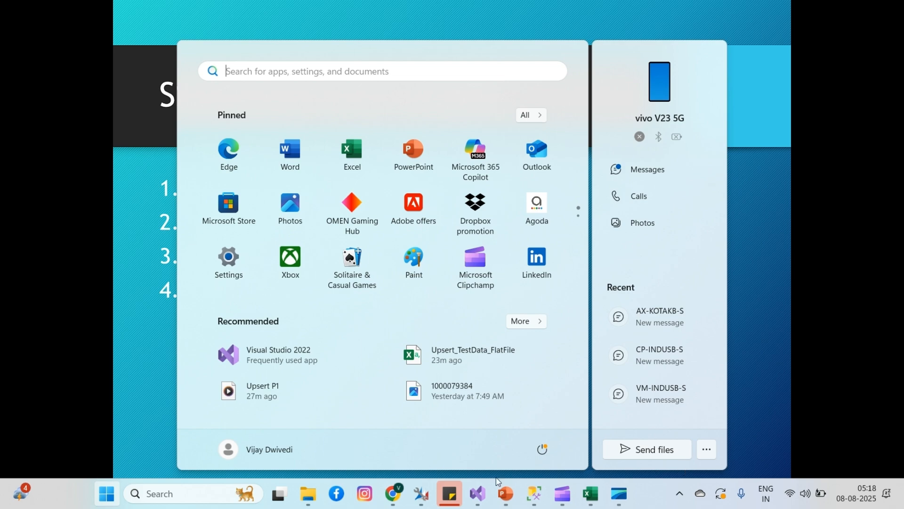
pyautogui.moveTo(421, 494)
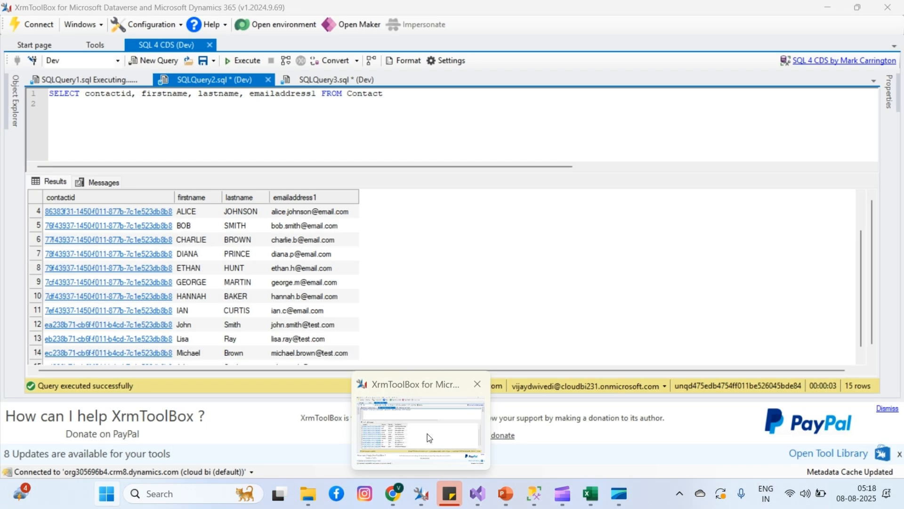
pyautogui.click(427, 434)
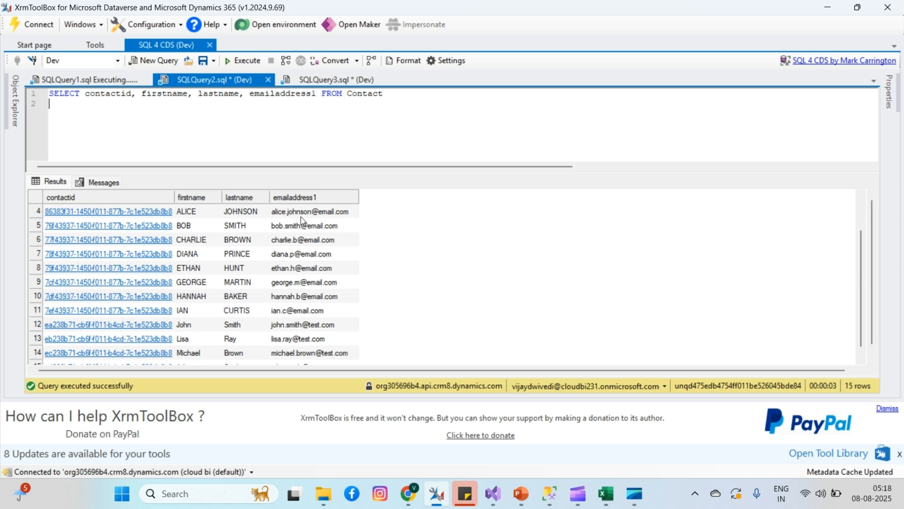
# - Close the CDS destination editor in the Visual Studio project Upsert logic D365 and switch to Upsert_TestData_FlatFile in Excel
pyautogui.moveTo(493, 490)
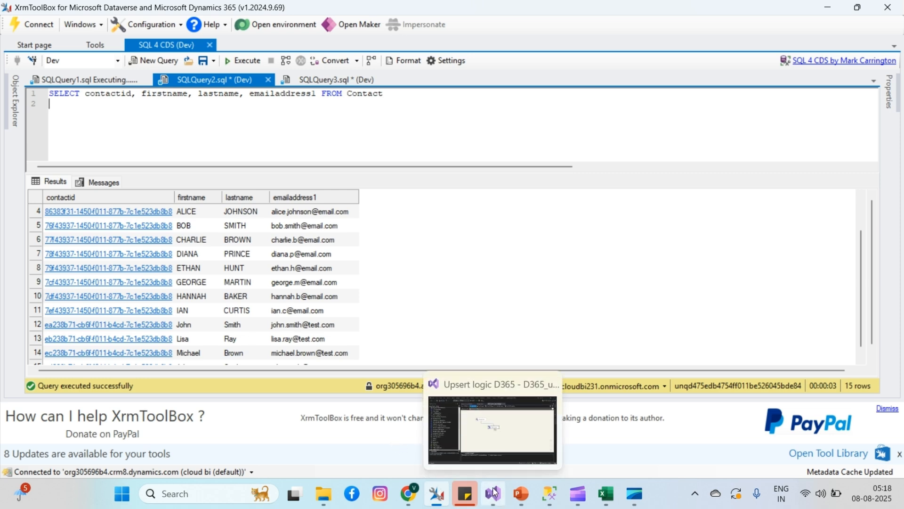
pyautogui.click(490, 433)
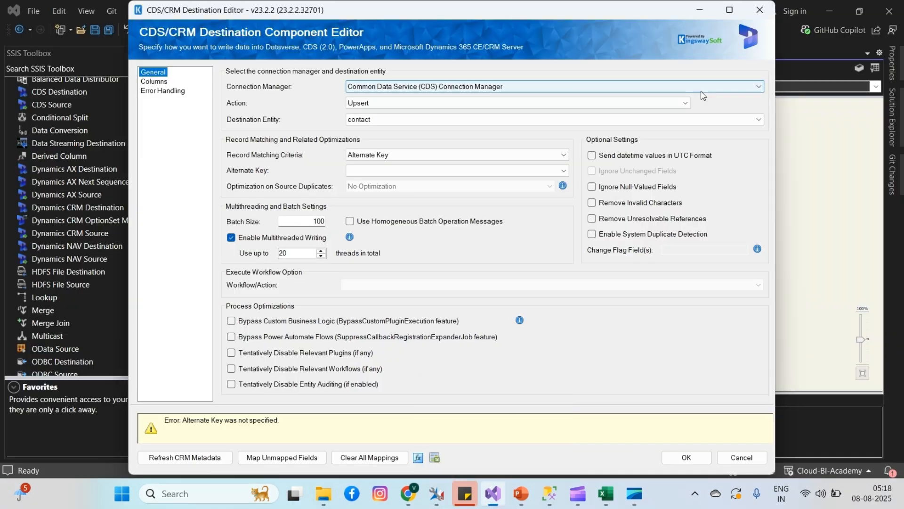
pyautogui.click(759, 9)
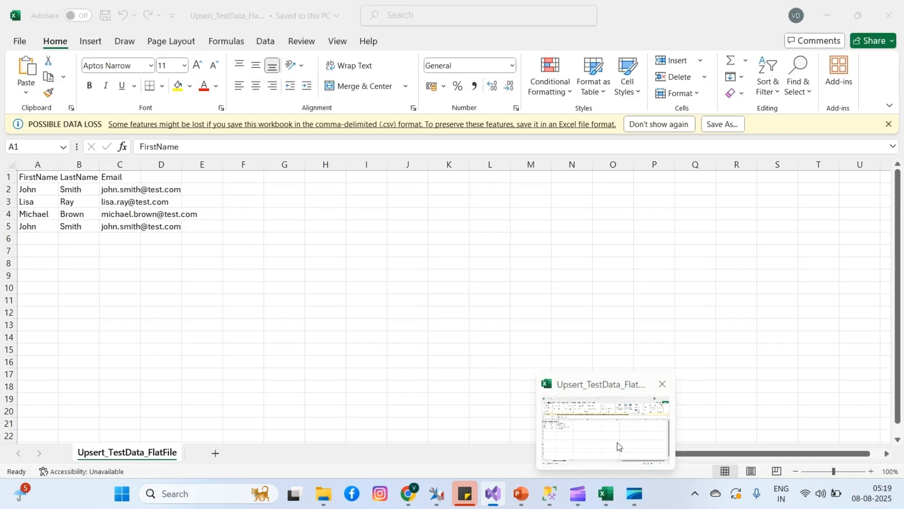
pyautogui.click(616, 440)
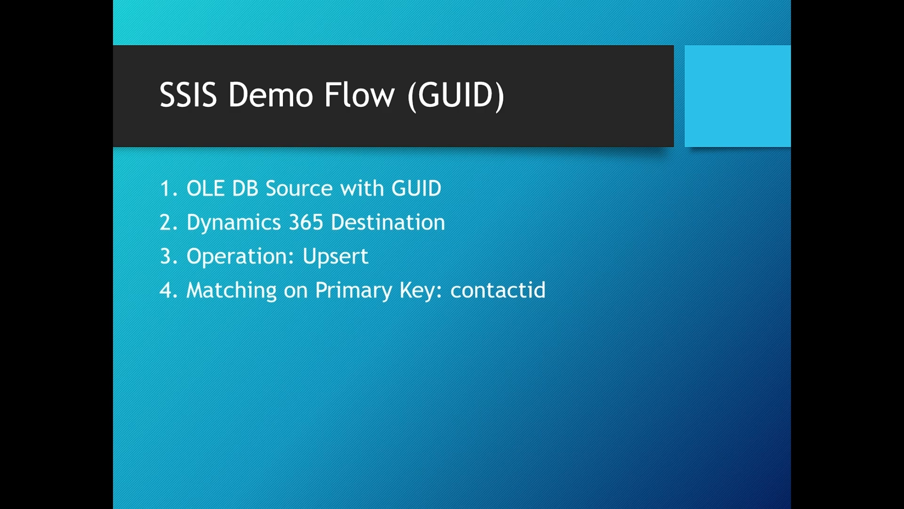
# - Leave the slide show and switch to the Contact table page of Power Apps in Chrome
pyautogui.press('super')
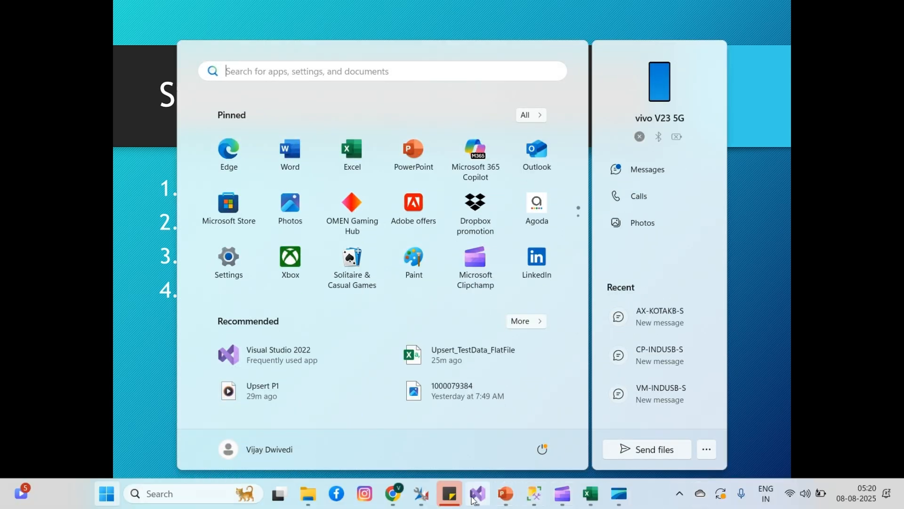
pyautogui.moveTo(414, 499)
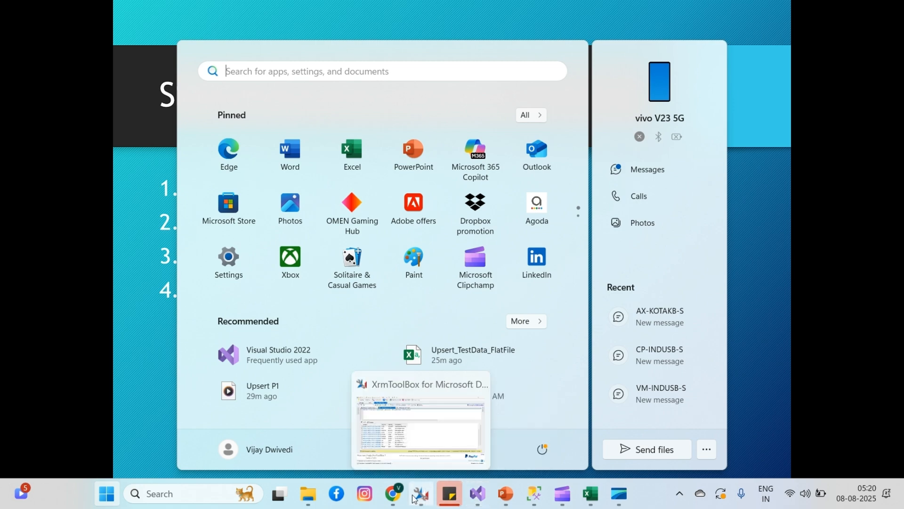
pyautogui.click(395, 450)
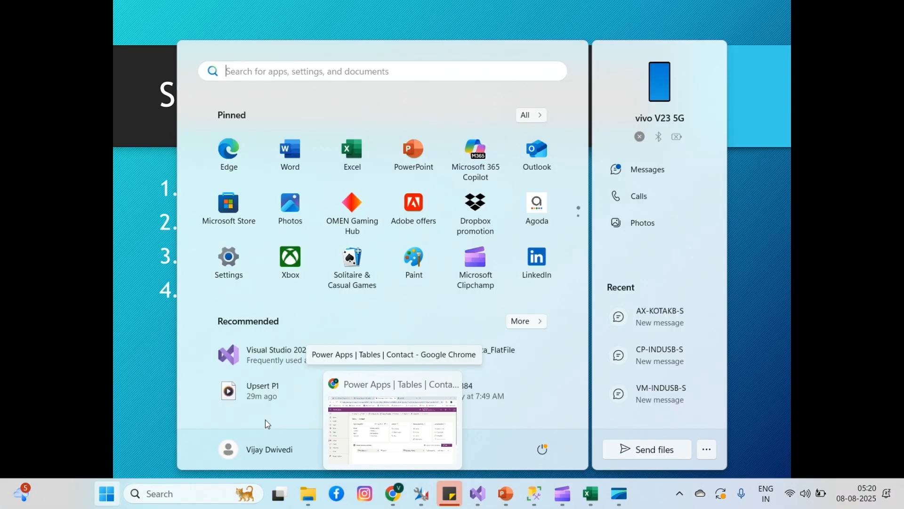
pyautogui.moveTo(397, 502)
pyautogui.click(395, 451)
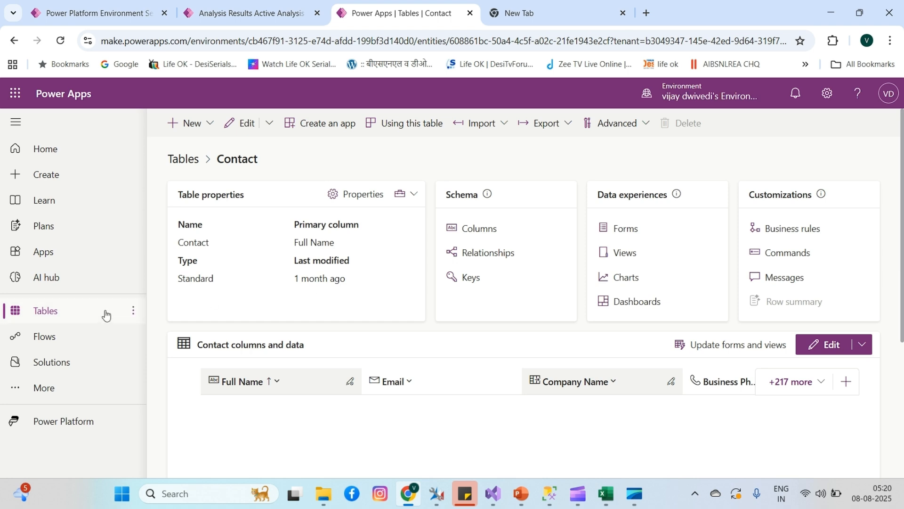
# - Go to the list of all Power Apps tables and open the keys of the Currency table
pyautogui.rightClick(48, 313)
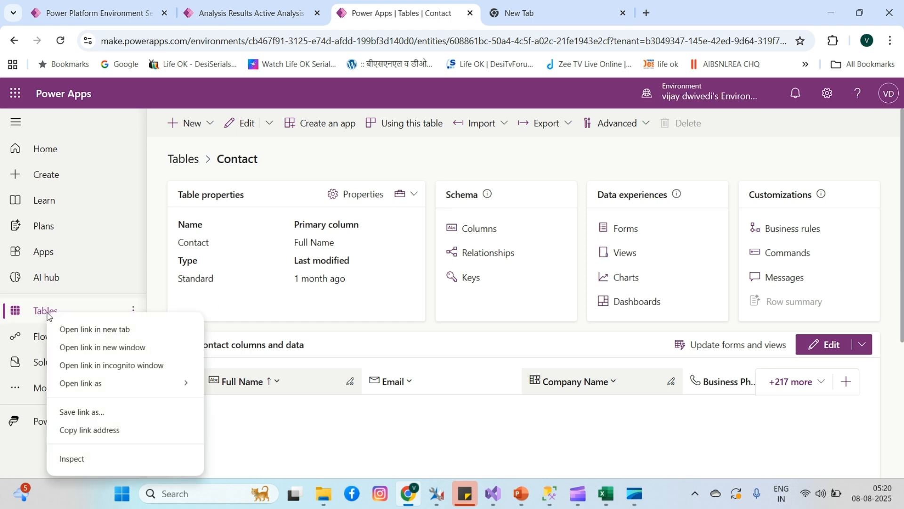
pyautogui.click(39, 311)
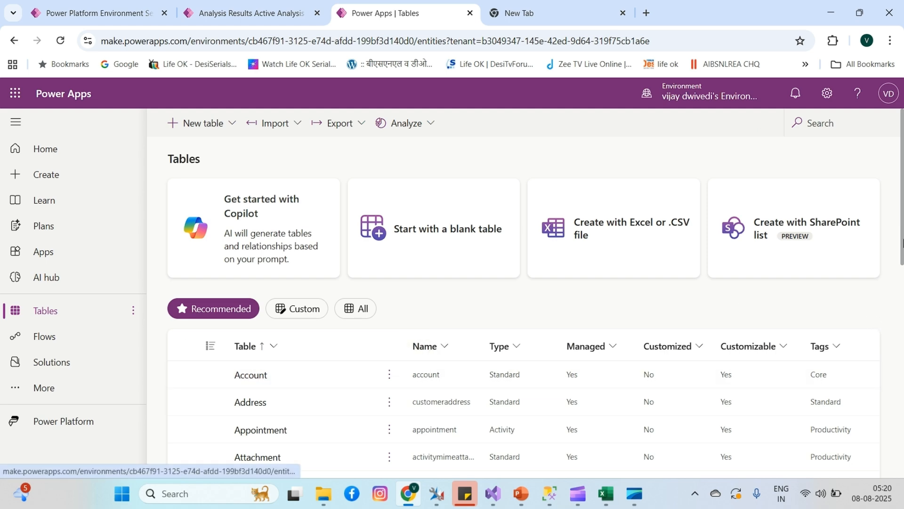
pyautogui.moveTo(902, 242); pyautogui.dragTo(902, 315)
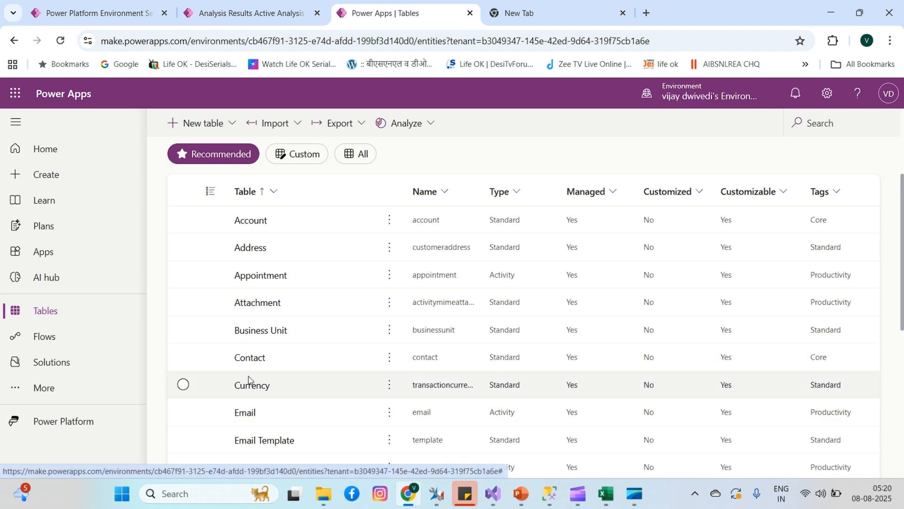
pyautogui.click(249, 394)
pyautogui.click(248, 392)
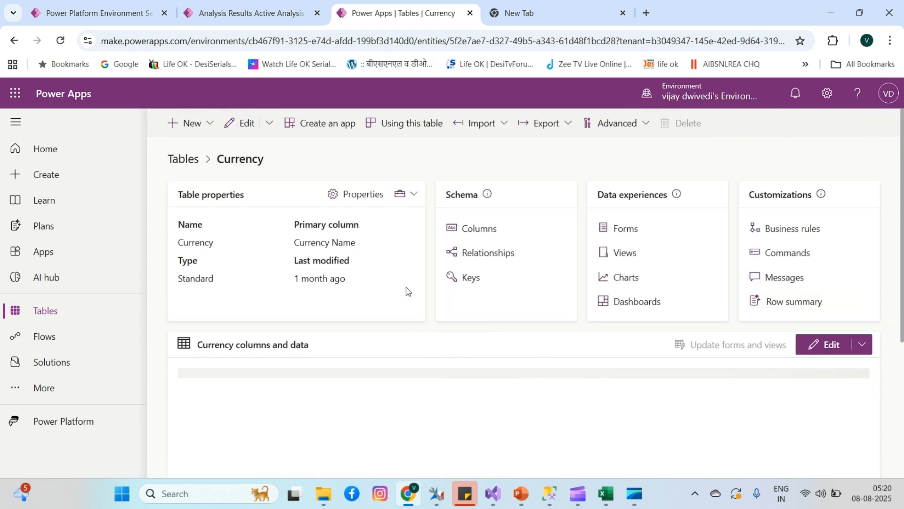
pyautogui.click(471, 278)
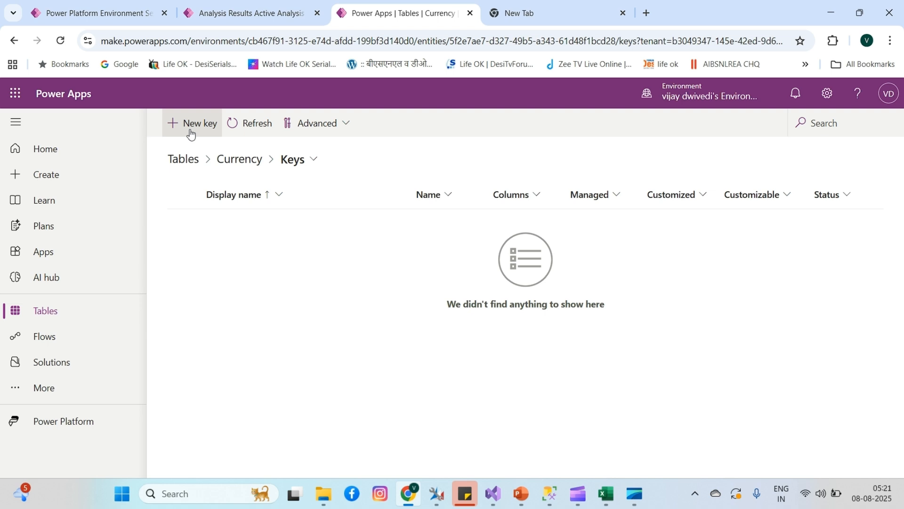
# - Create a key with display name alter on the Currency Type column and publish the Currency table
pyautogui.click(190, 134)
pyautogui.click(738, 313)
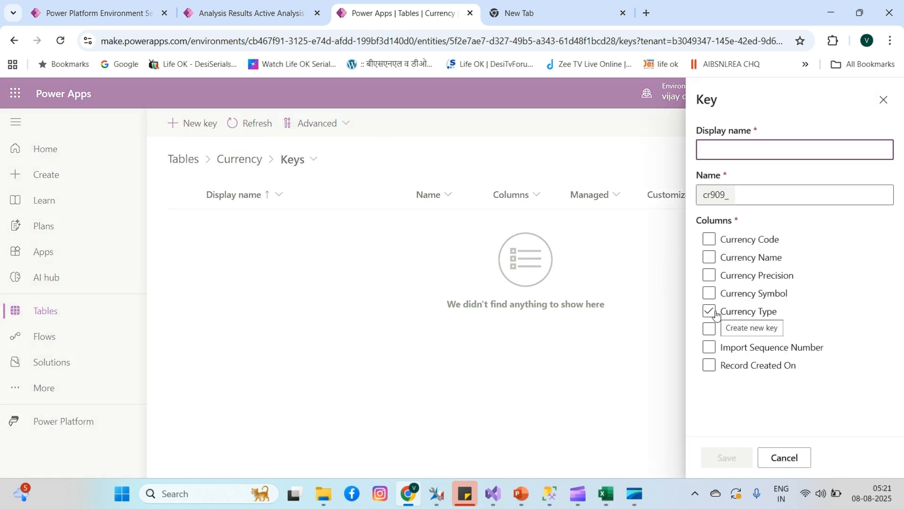
pyautogui.click(716, 316)
pyautogui.rightClick(716, 315)
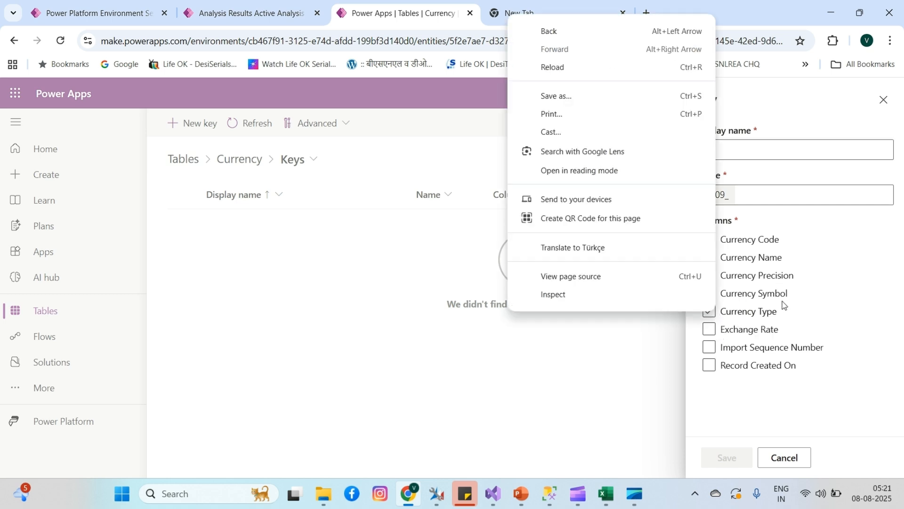
pyautogui.click(763, 312)
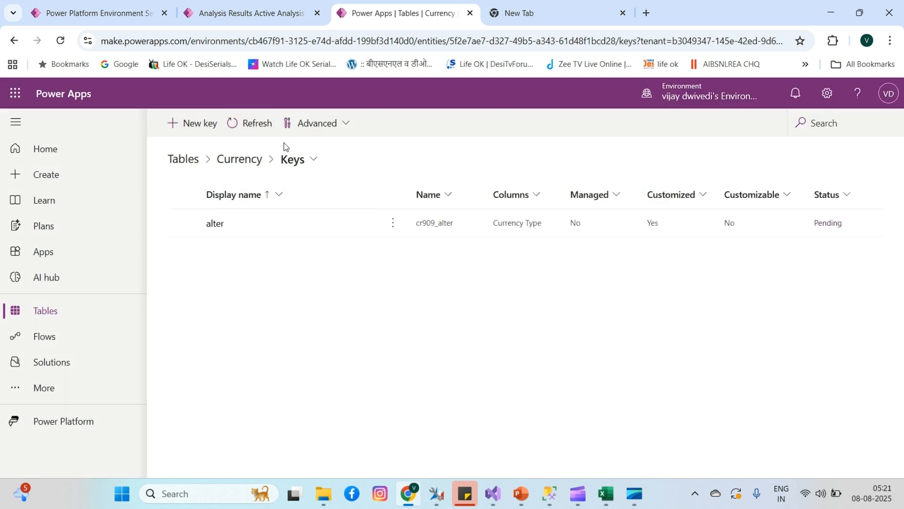
pyautogui.click(320, 126)
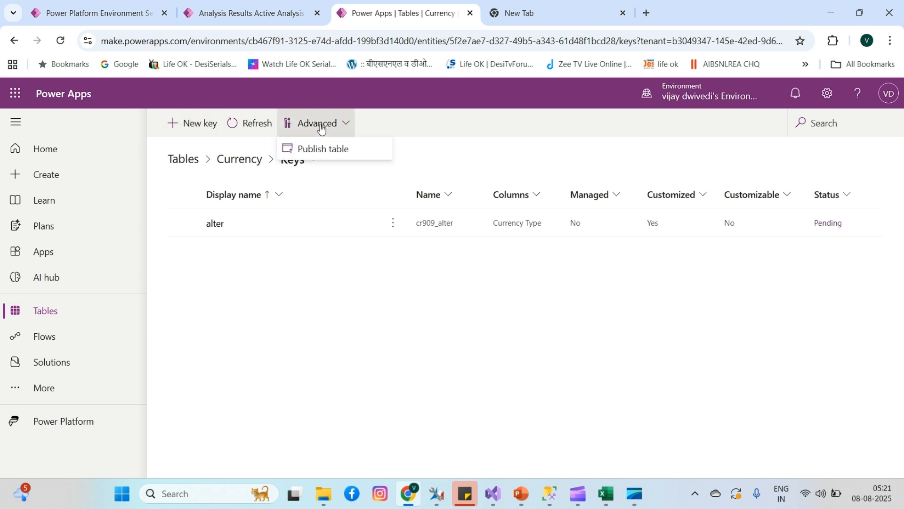
pyautogui.click(333, 149)
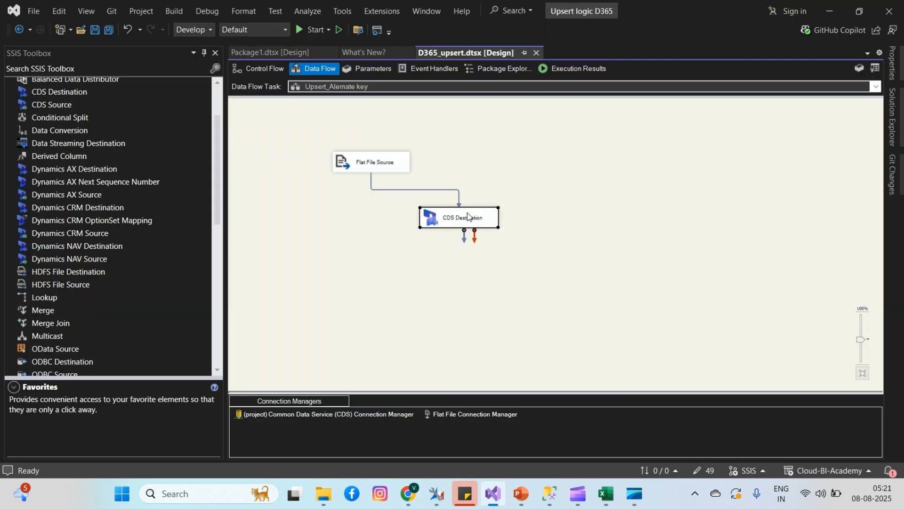
# - Open the CDS Destination component for editing in the data flow and switch to the PowerPoint slide show
pyautogui.doubleClick(468, 216)
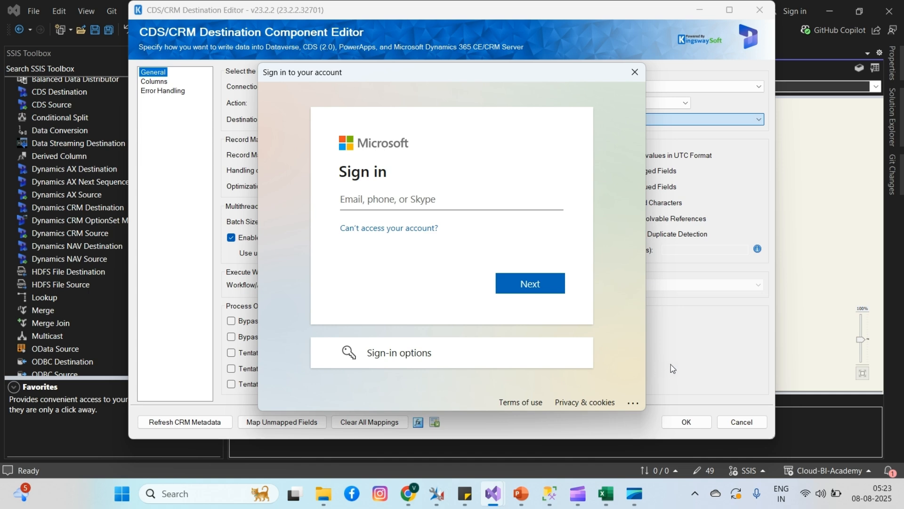
pyautogui.moveTo(481, 506)
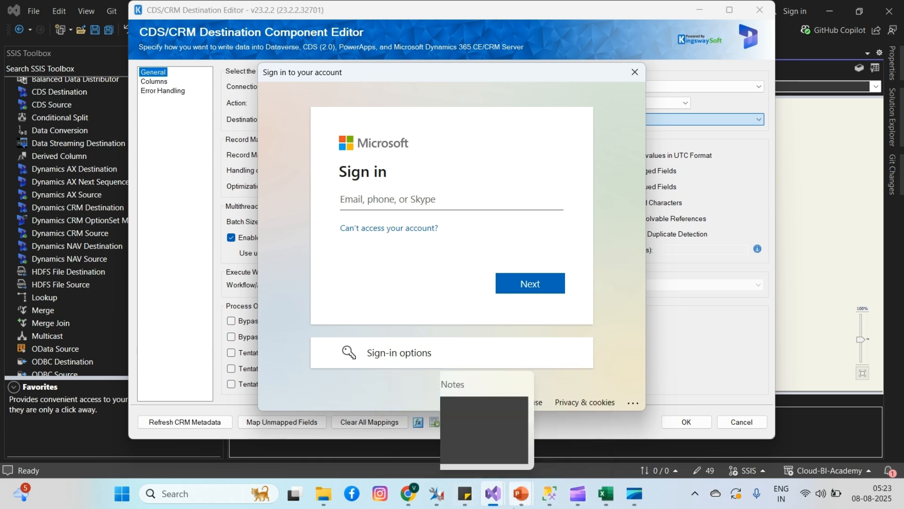
pyautogui.moveTo(521, 499)
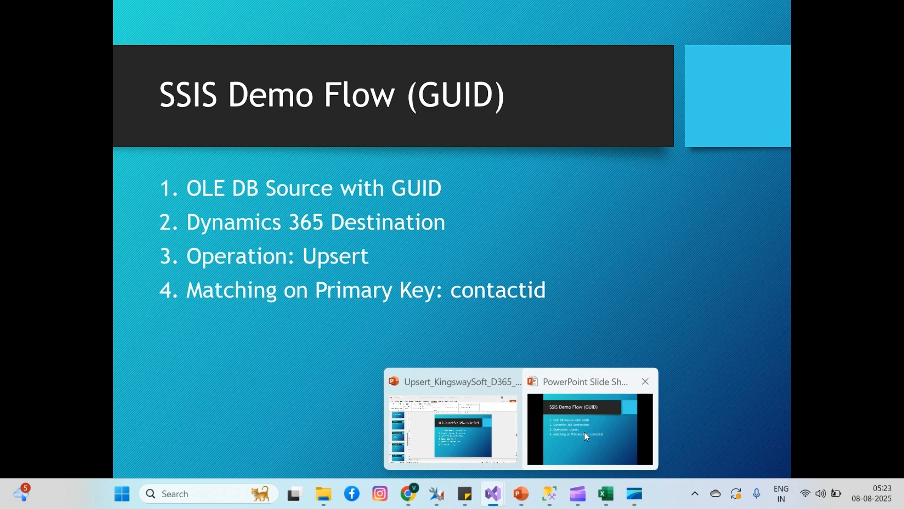
pyautogui.click(586, 434)
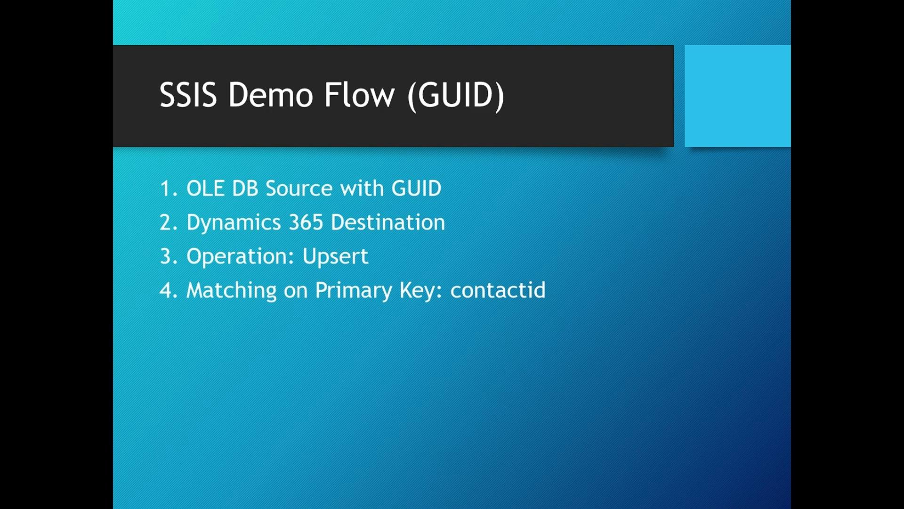
# - Review the Contact query results in XrmToolBox and return to the CDS destination editor in Visual Studio
pyautogui.press('super')
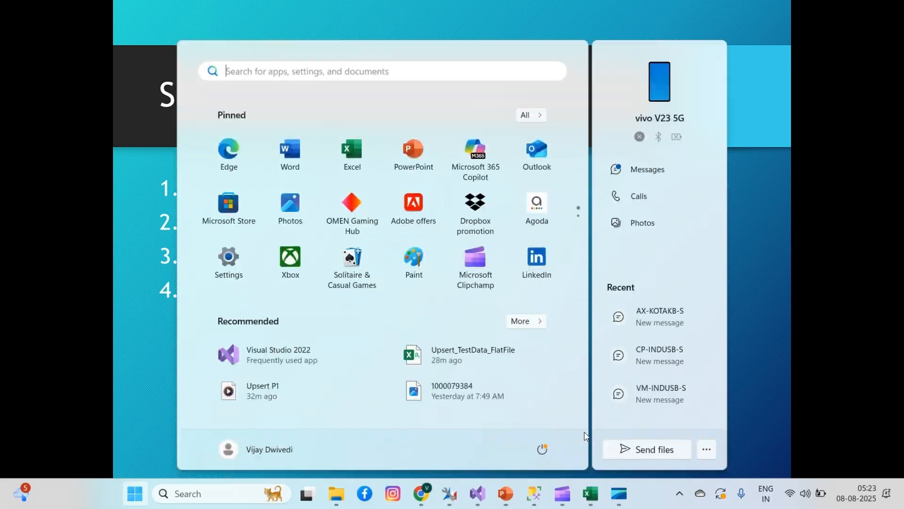
pyautogui.click(450, 494)
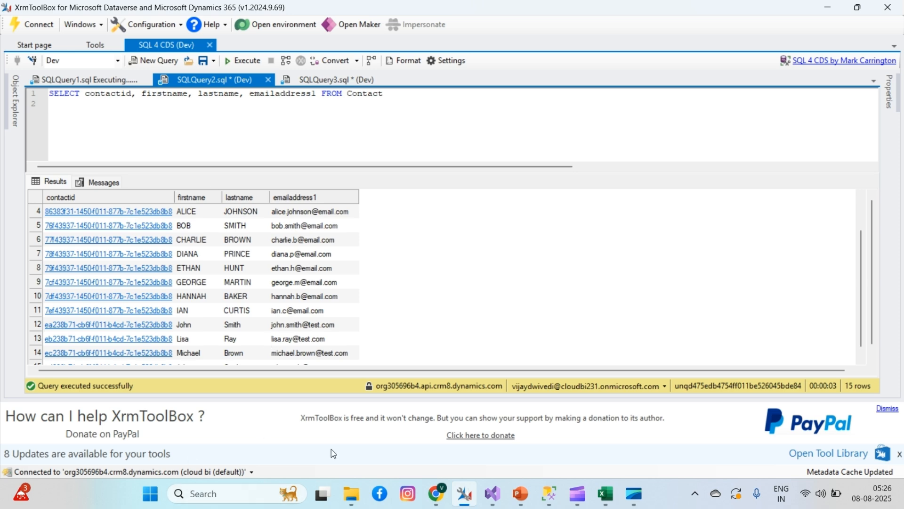
pyautogui.moveTo(493, 495)
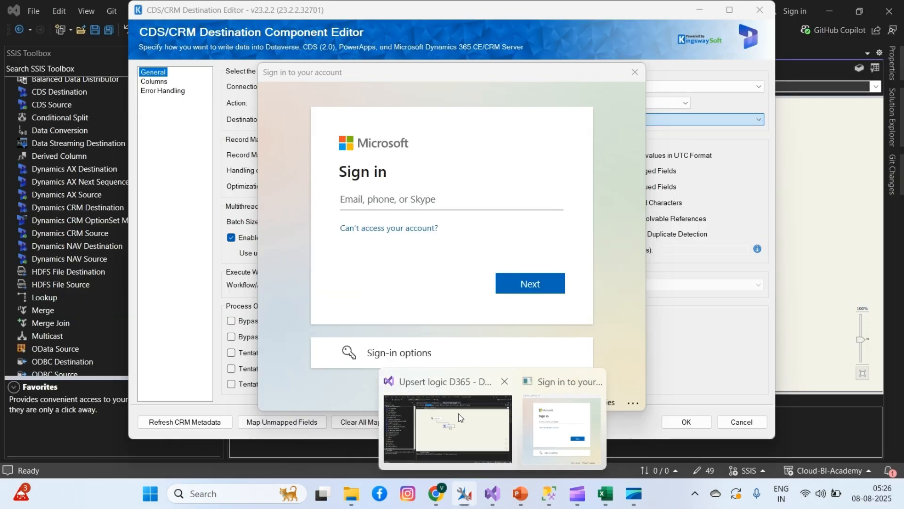
pyautogui.click(461, 414)
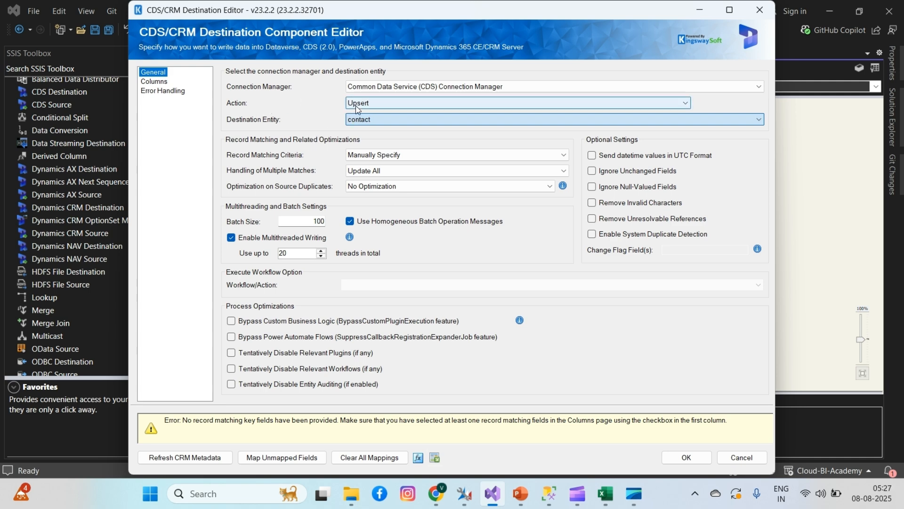
# - Try Primary Key as the record matching criteria of the contact upsert, and switch it back to Manually Specify
pyautogui.click(382, 155)
pyautogui.click(388, 173)
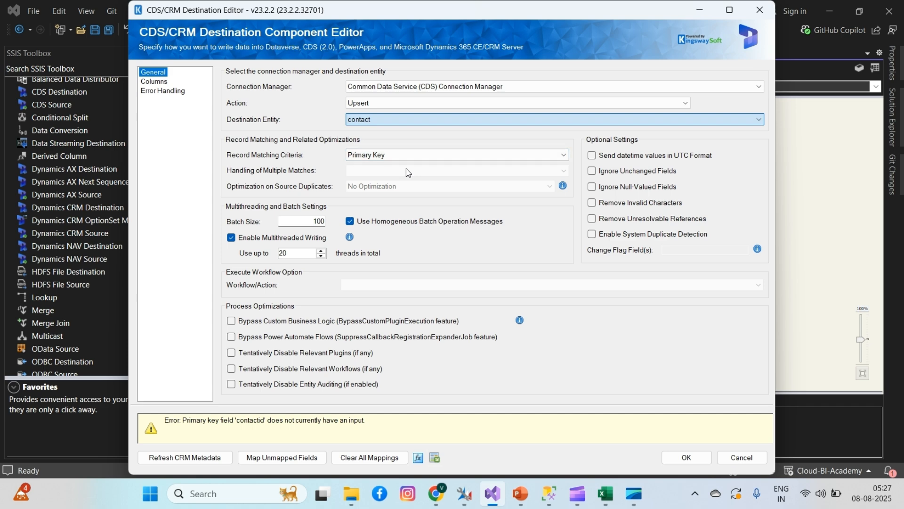
pyautogui.click(411, 152)
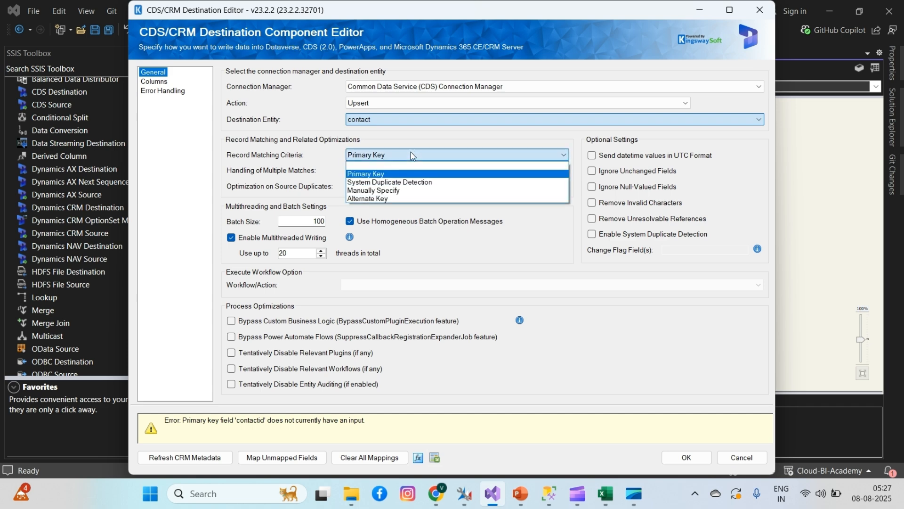
pyautogui.click(389, 191)
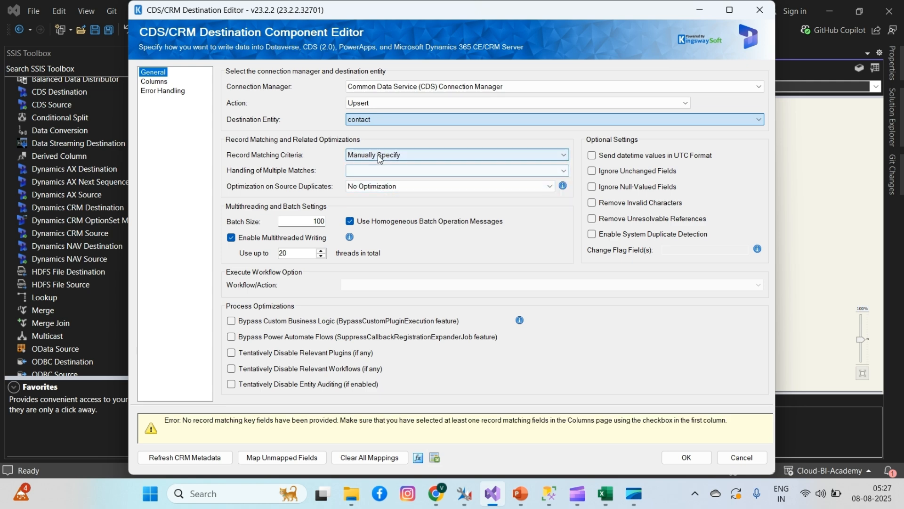
# - Try manual matching on the Email column with Update One for multiple matches, and cancel the destination editor
pyautogui.click(377, 170)
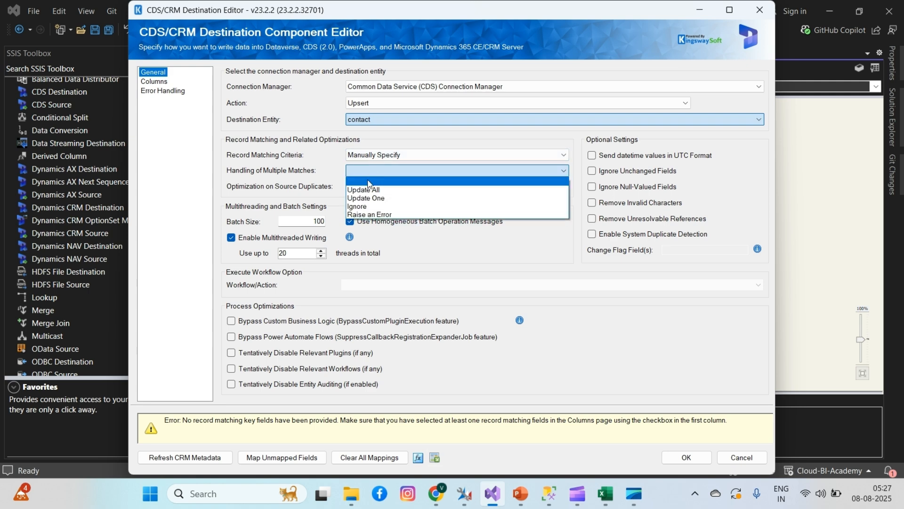
pyautogui.click(367, 198)
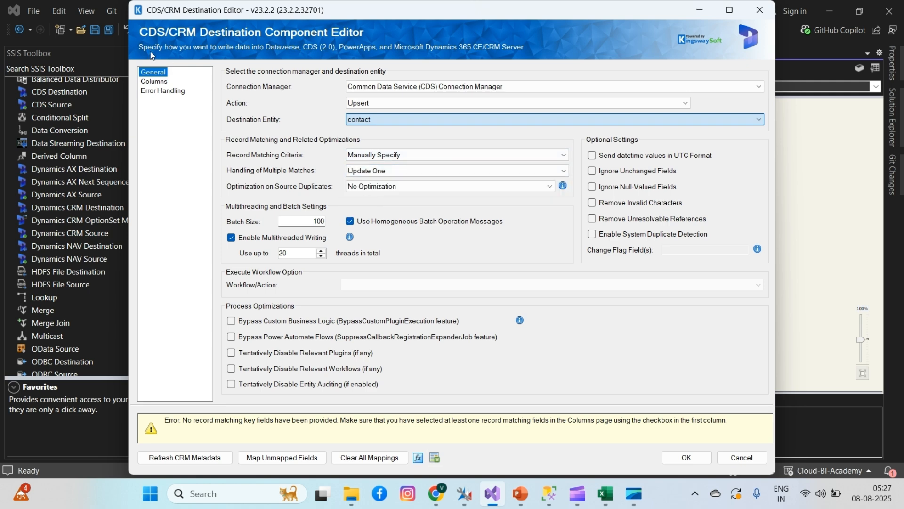
pyautogui.click(158, 82)
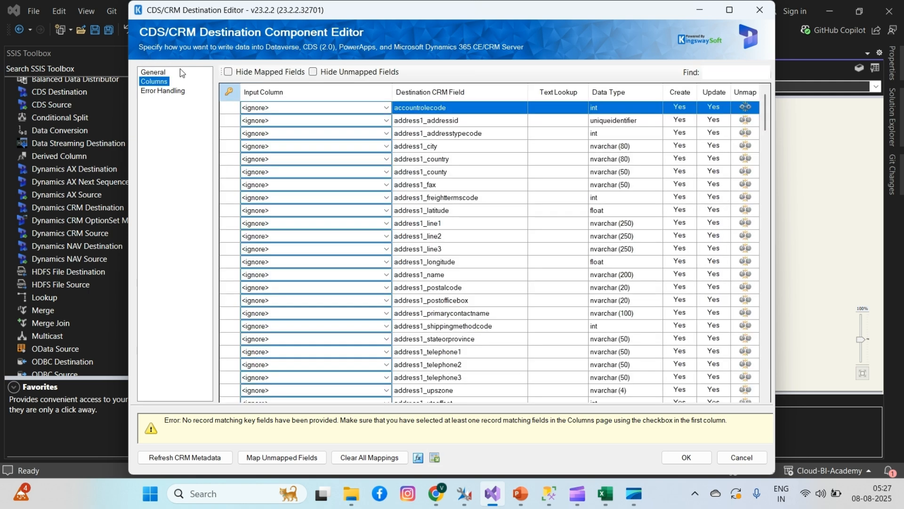
pyautogui.click(313, 72)
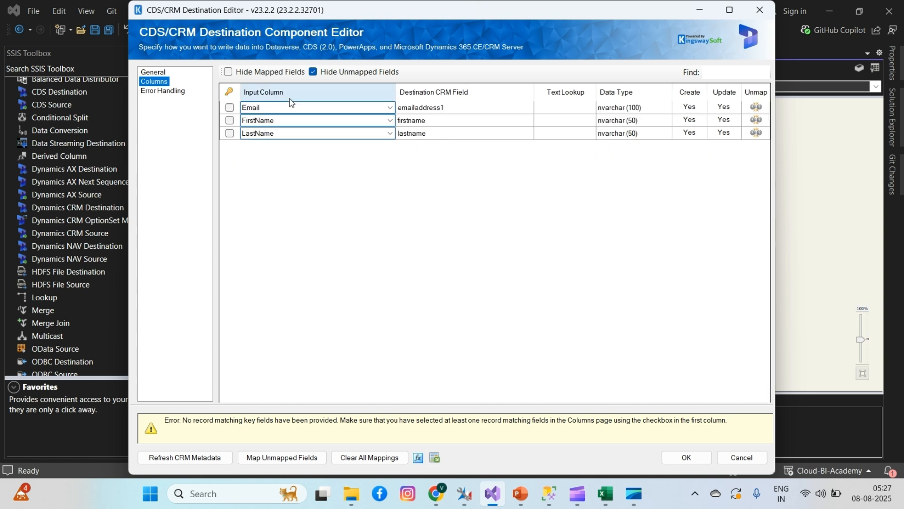
pyautogui.click(231, 108)
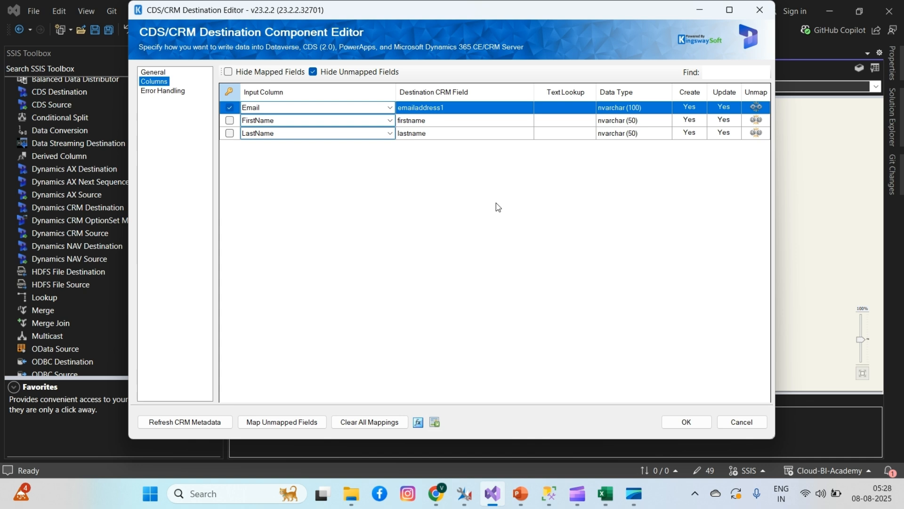
pyautogui.click(733, 423)
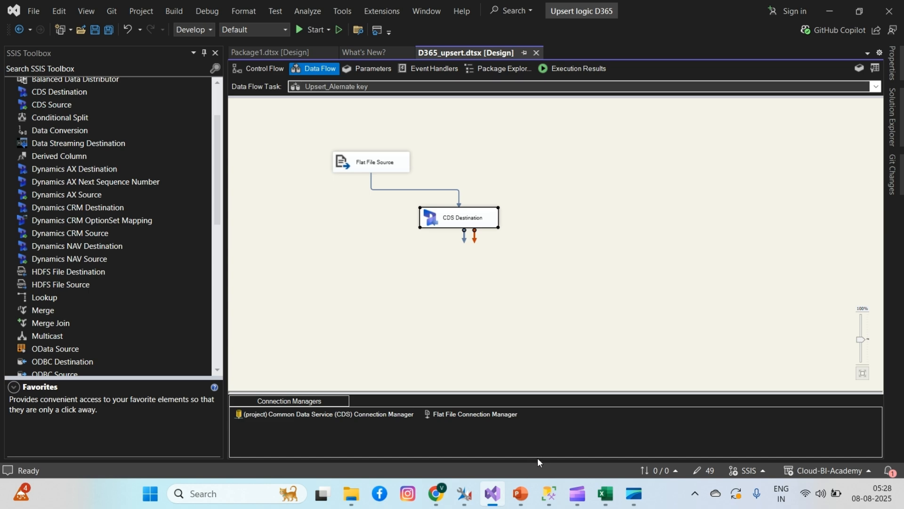
# - Switch to the PowerPoint slide show and review the SSIS Demo Flow slides for GUID and Alternate Key
pyautogui.moveTo(494, 500)
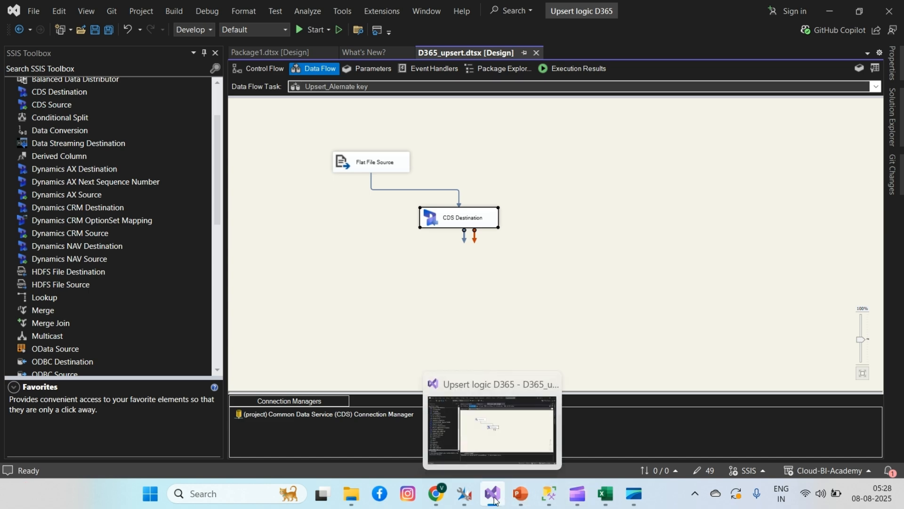
pyautogui.moveTo(521, 494)
pyautogui.click(555, 445)
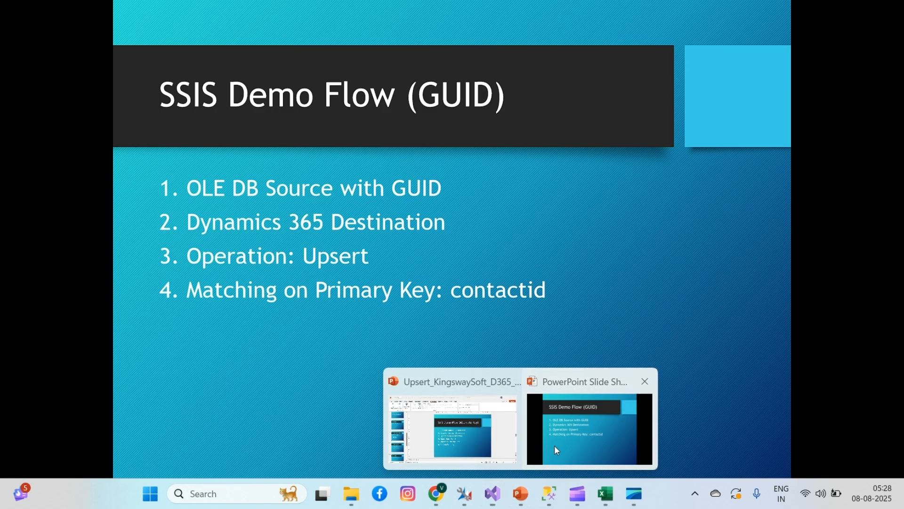
pyautogui.click(554, 445)
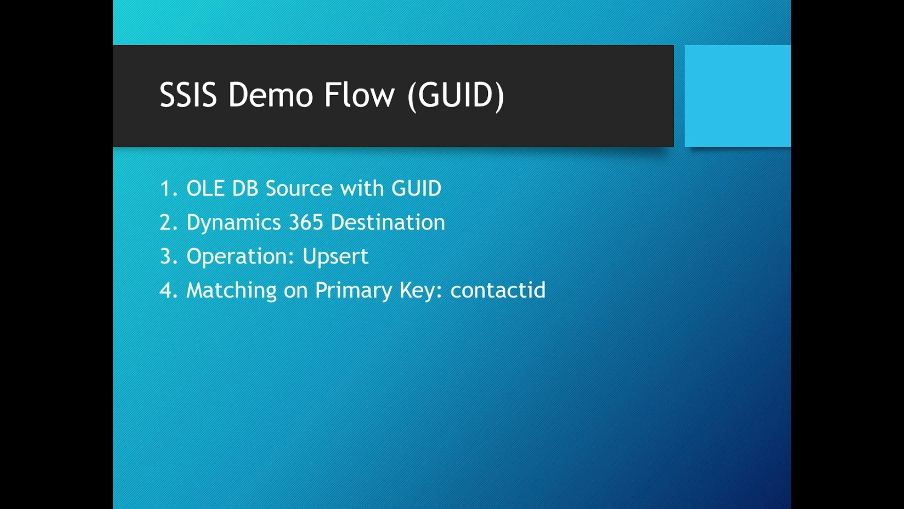
pyautogui.press('Right')
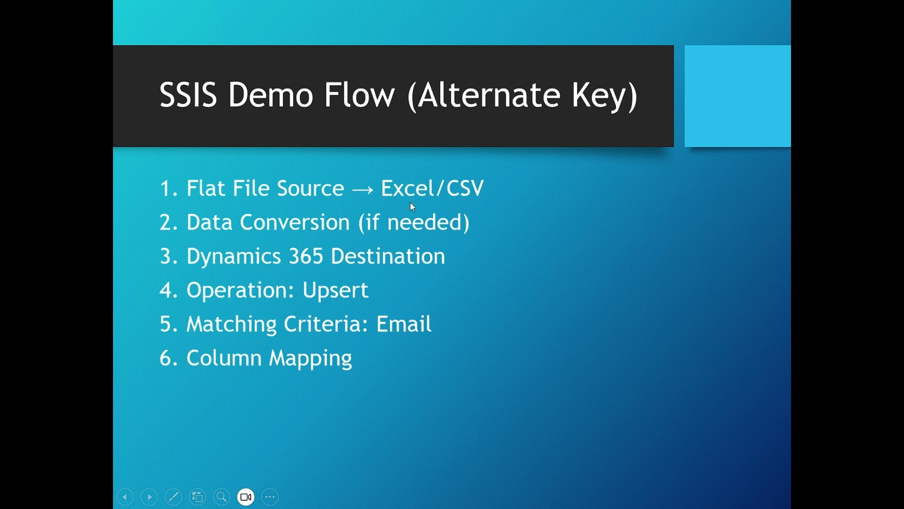
pyautogui.click(393, 261)
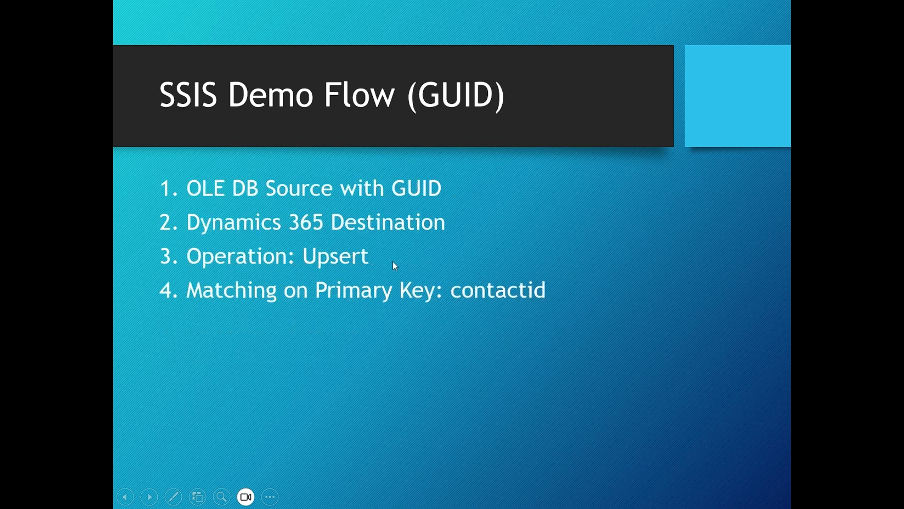
pyautogui.press('Left')
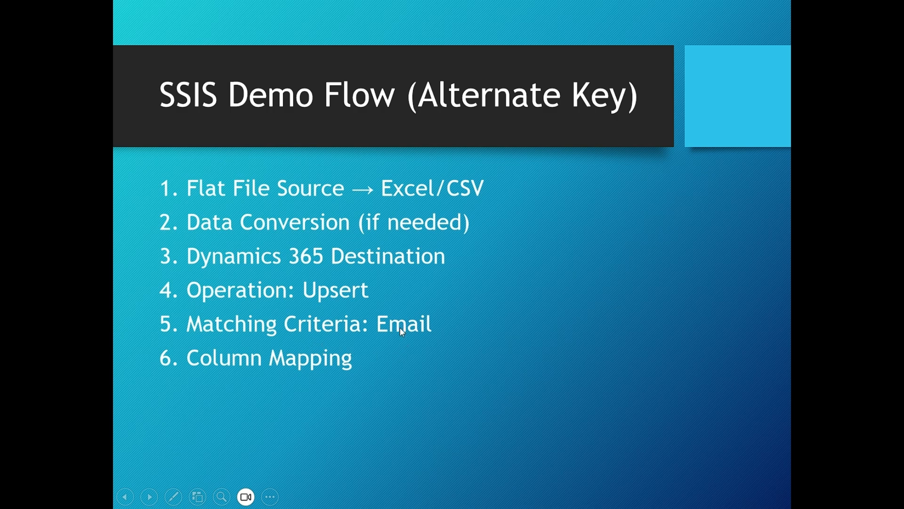
# - Look at the Contact query results in XrmToolBox and return to the Upsert logic D365 data flow in Visual Studio
pyautogui.press('super')
pyautogui.moveTo(478, 494)
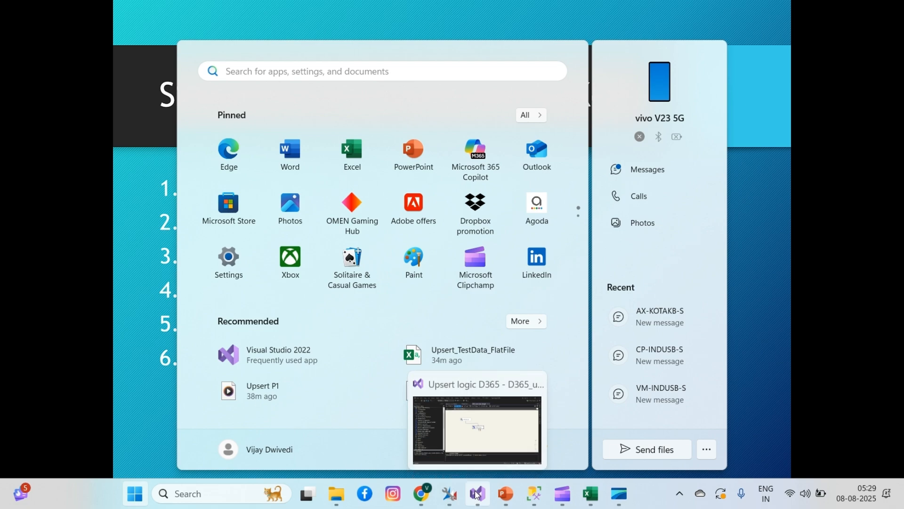
pyautogui.moveTo(449, 494)
pyautogui.click(453, 441)
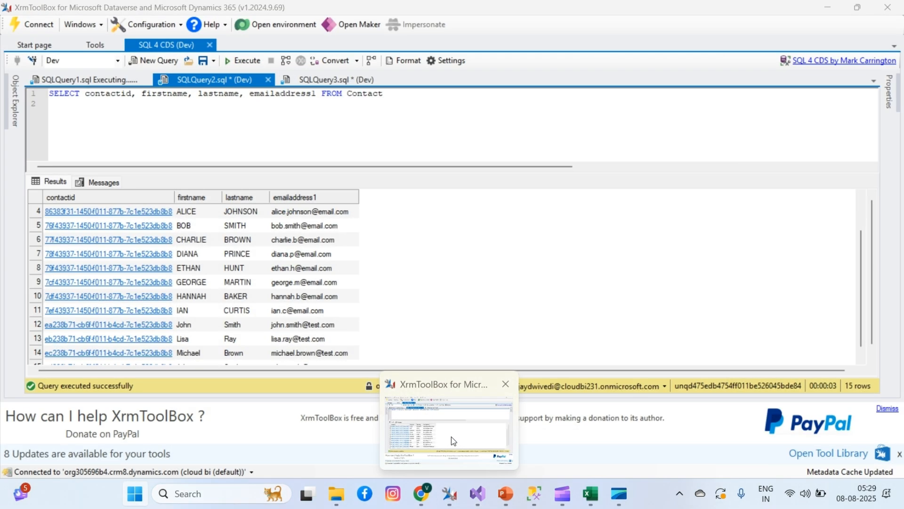
pyautogui.moveTo(502, 499)
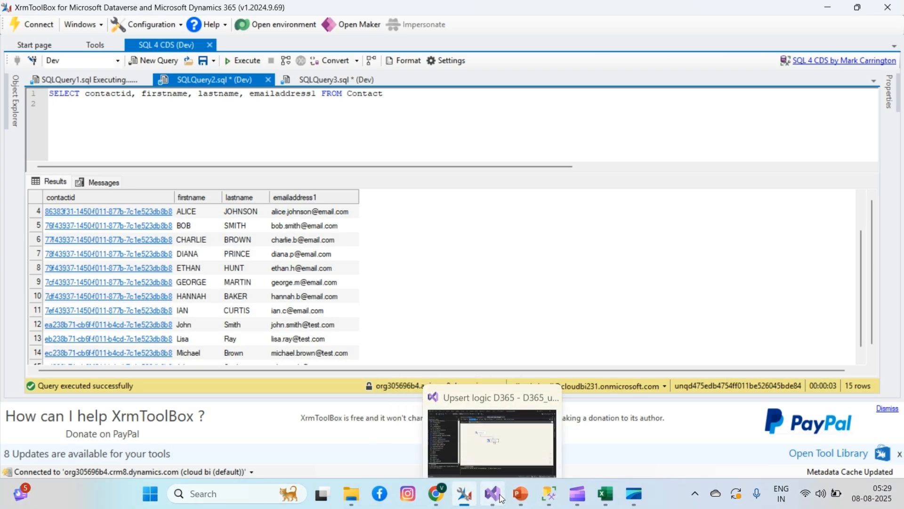
pyautogui.click(508, 447)
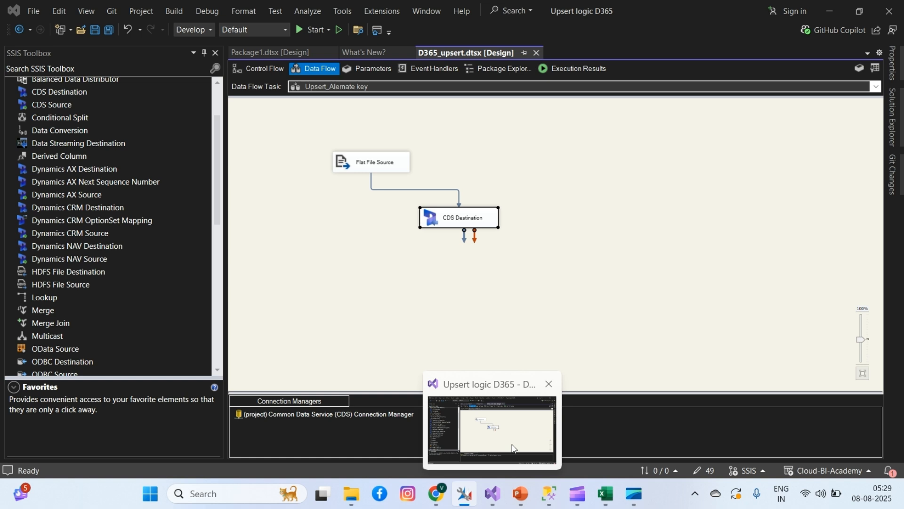
# - Open the CDS Destination editor, try Alternate Key as the record matching criteria, and check the available alternate keys
pyautogui.rightClick(470, 226)
pyautogui.click(459, 218)
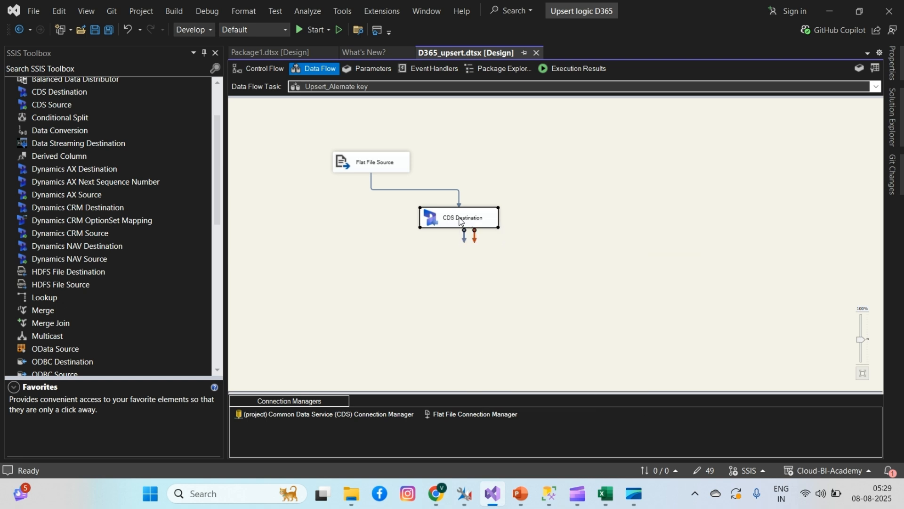
pyautogui.doubleClick(483, 219)
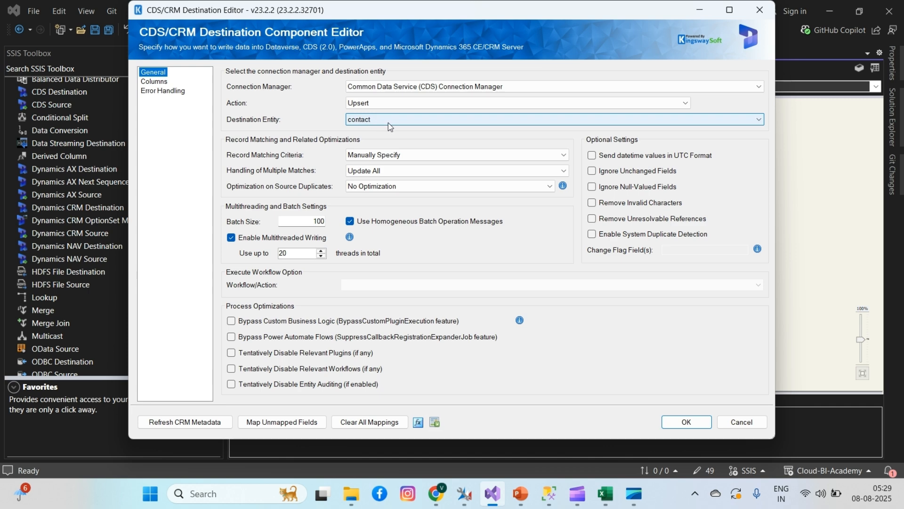
pyautogui.click(422, 156)
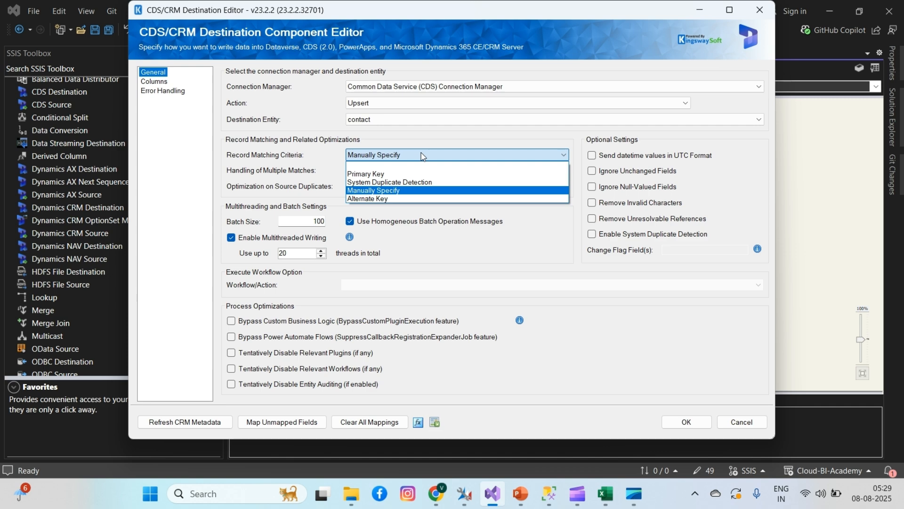
pyautogui.click(386, 199)
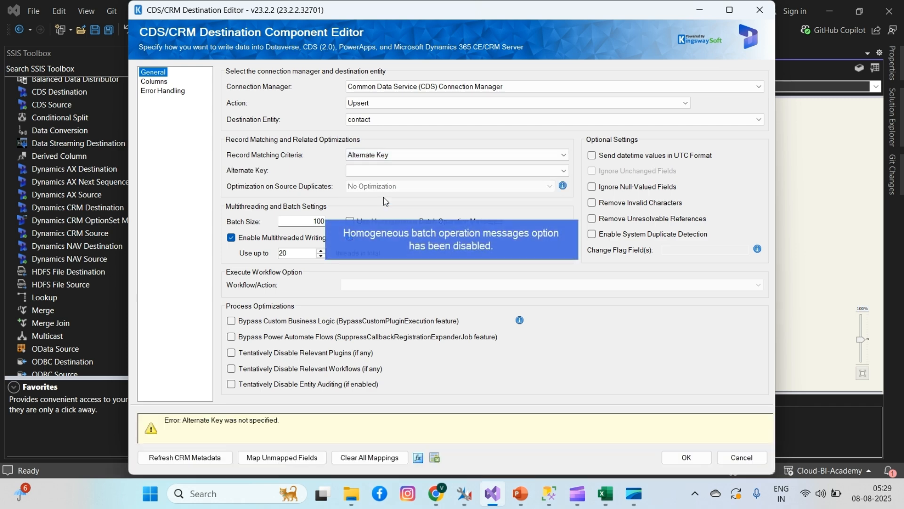
pyautogui.click(376, 173)
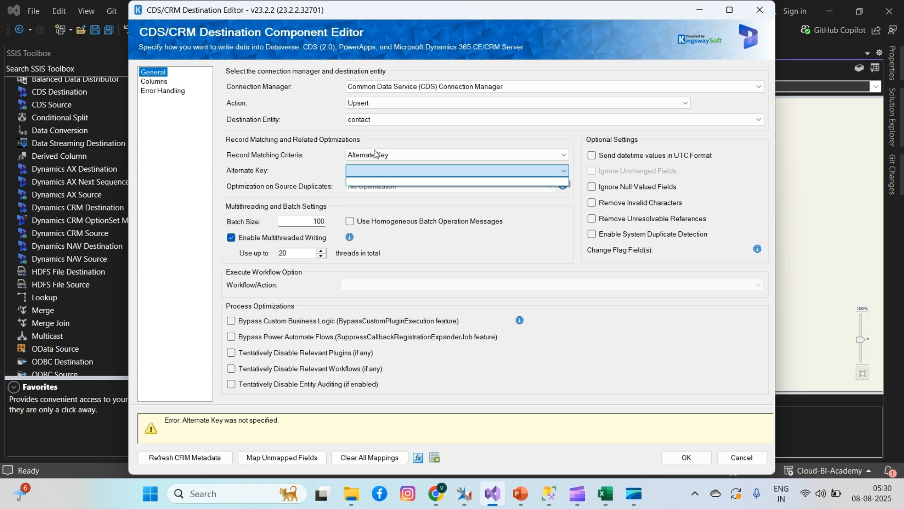
# - Try Primary Key as the record matching criteria and review the column mappings with unmapped fields hidden
pyautogui.click(373, 157)
pyautogui.click(373, 157)
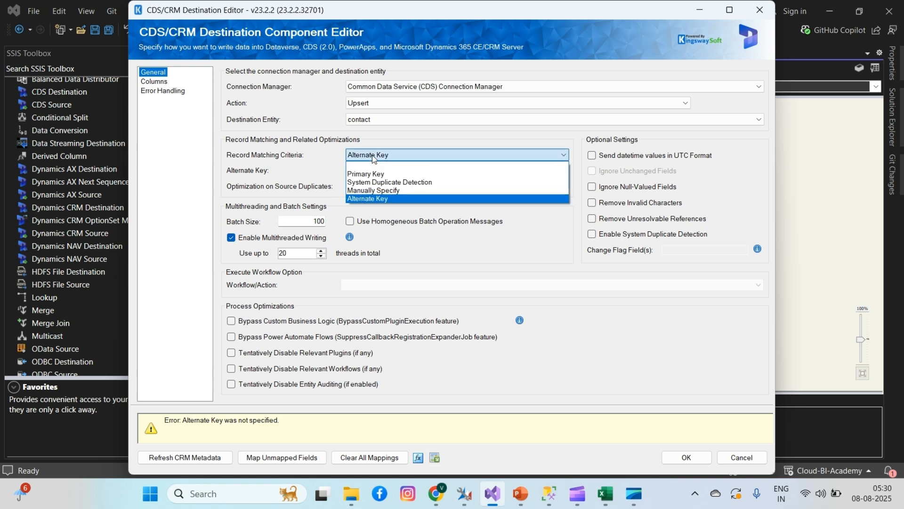
pyautogui.click(364, 172)
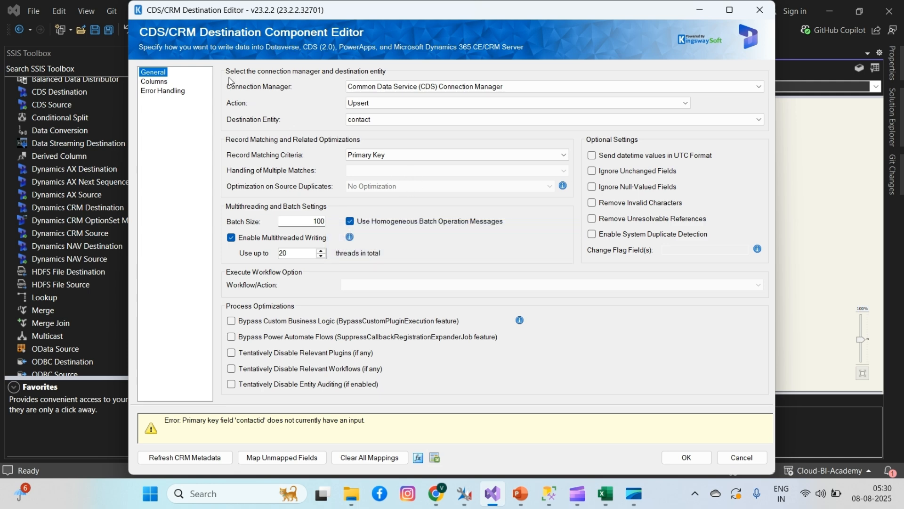
pyautogui.click(154, 81)
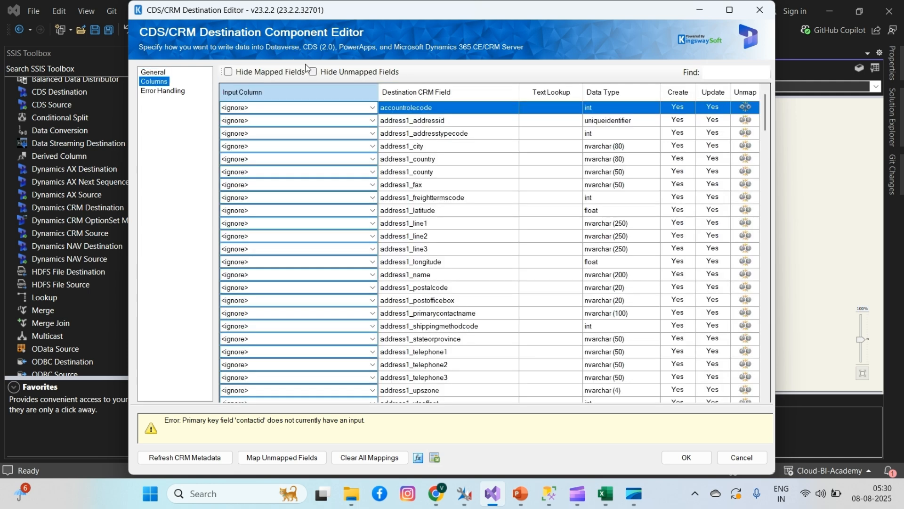
pyautogui.click(315, 71)
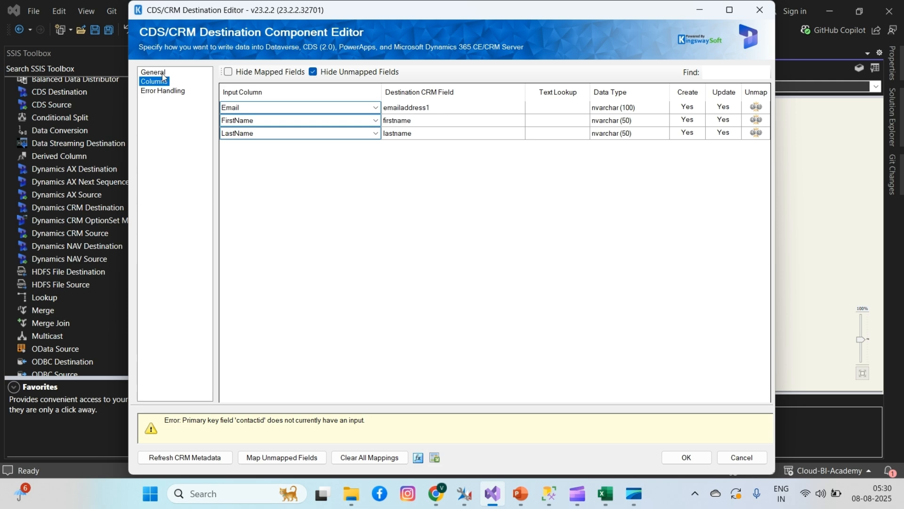
pyautogui.click(159, 73)
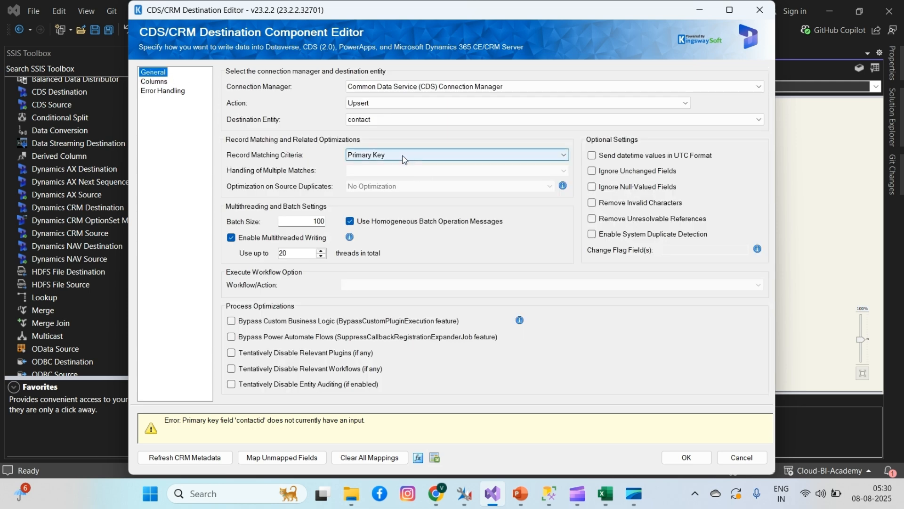
# - Set the record matching criteria to Manually Specify and the handling of multiple matches to Update All
pyautogui.click(541, 153)
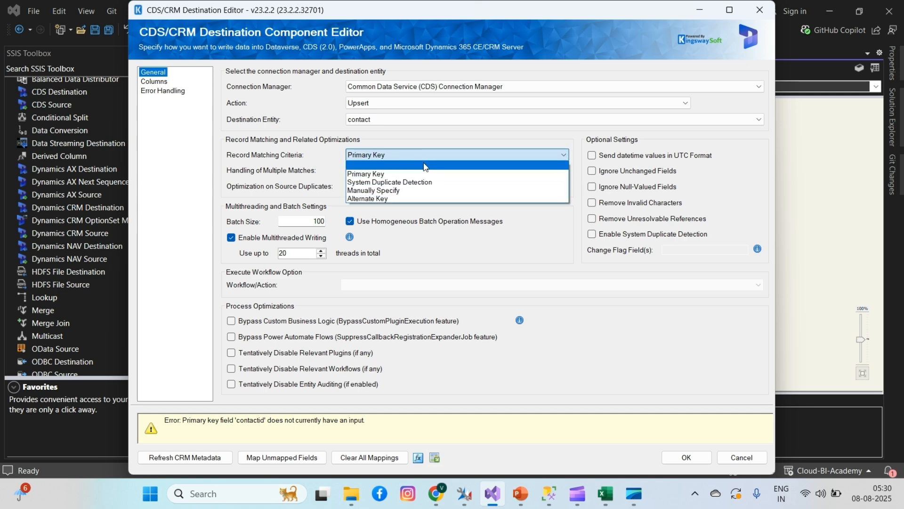
pyautogui.click(394, 192)
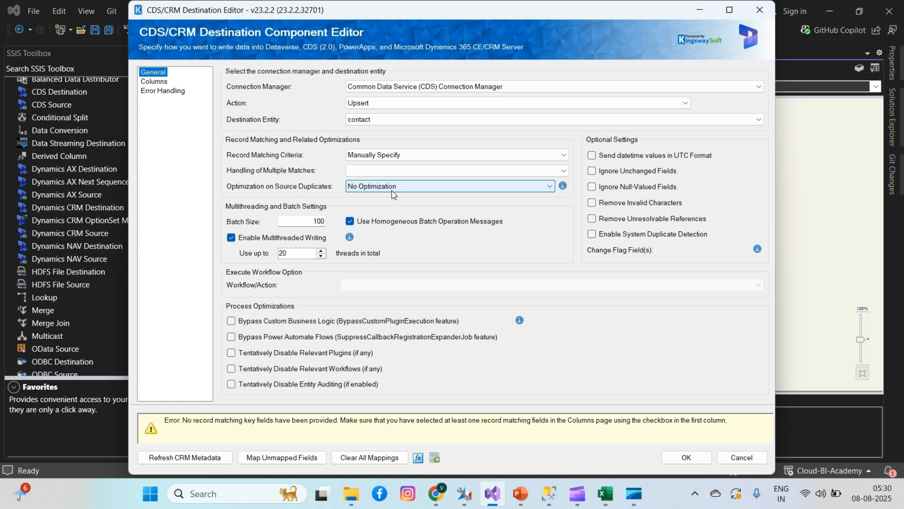
pyautogui.click(403, 170)
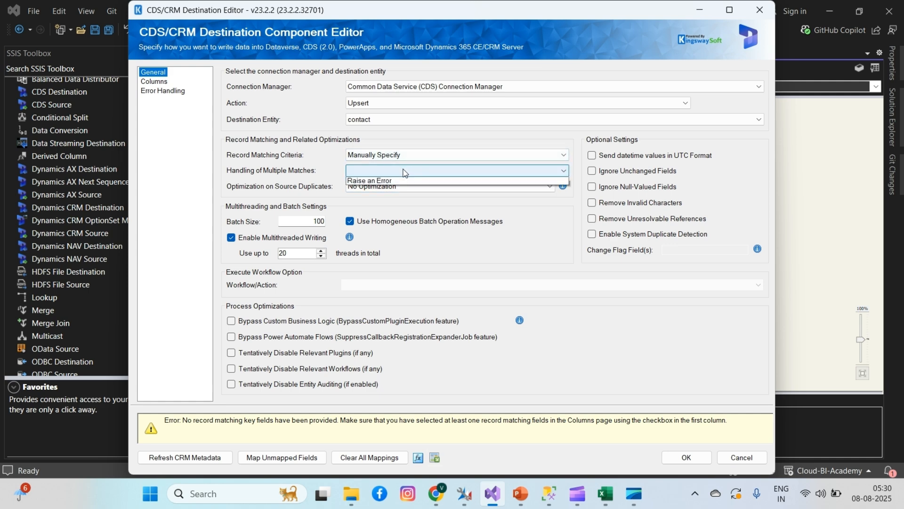
pyautogui.click(376, 189)
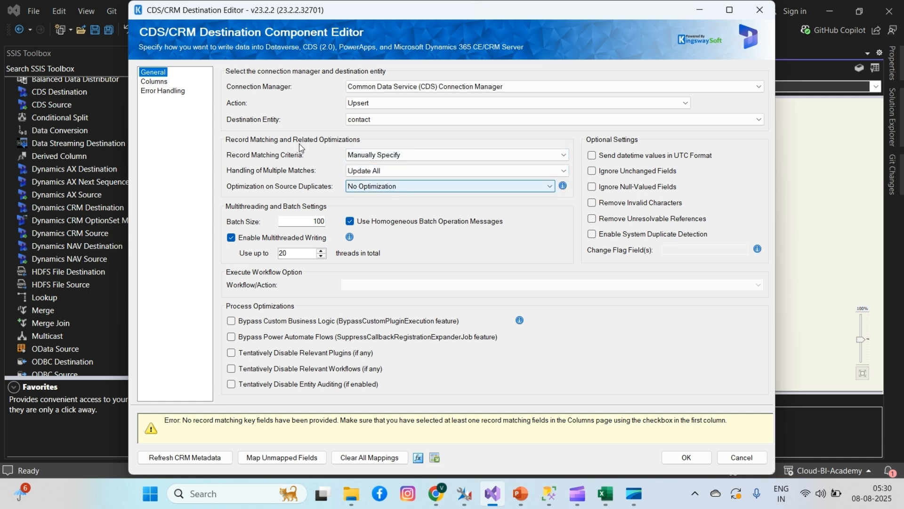
# - Try FirstName as the matching key in the column mappings, clear it, and mark Email as the matching key
pyautogui.click(154, 82)
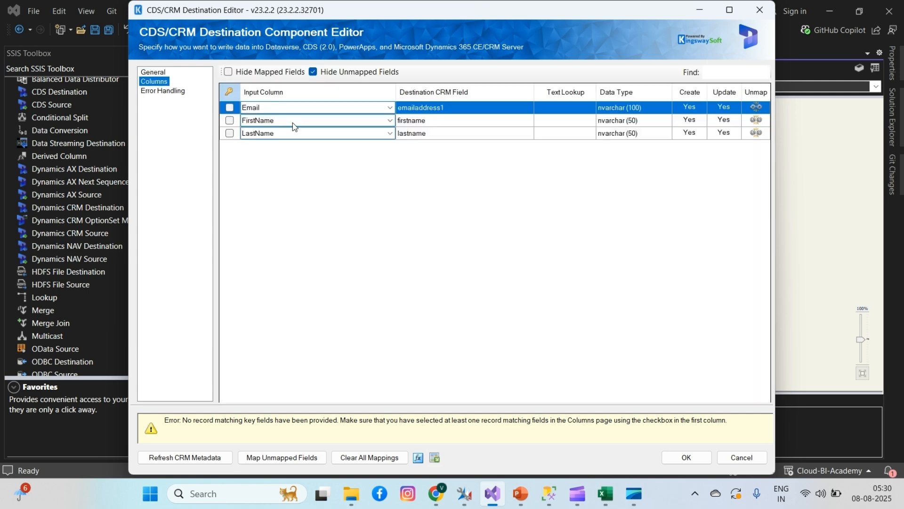
pyautogui.click(230, 121)
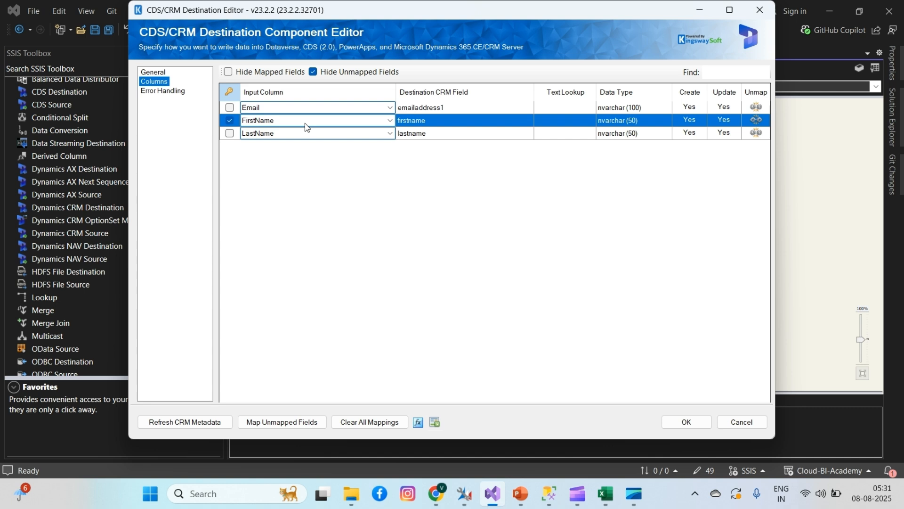
pyautogui.click(230, 120)
pyautogui.click(230, 107)
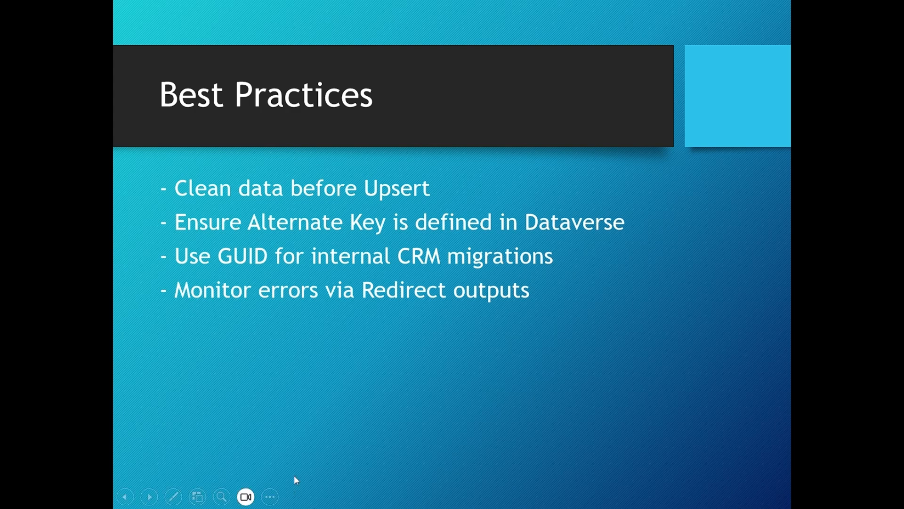
# - Switch from the slide show to the Power Apps Tables page in Chrome
pyautogui.press('super')
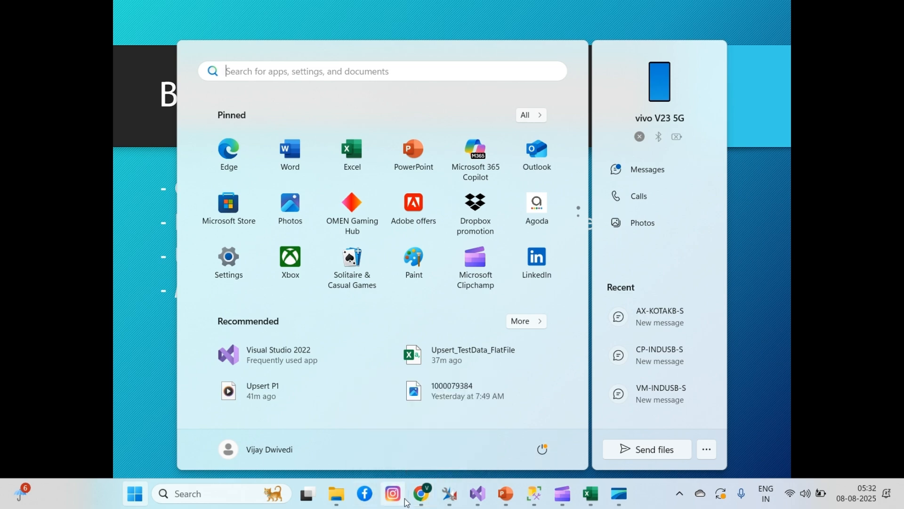
pyautogui.click(433, 499)
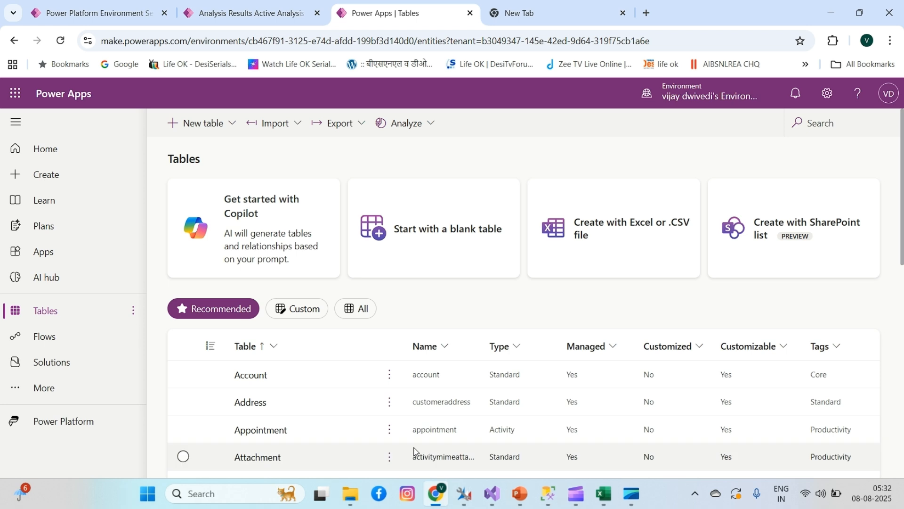